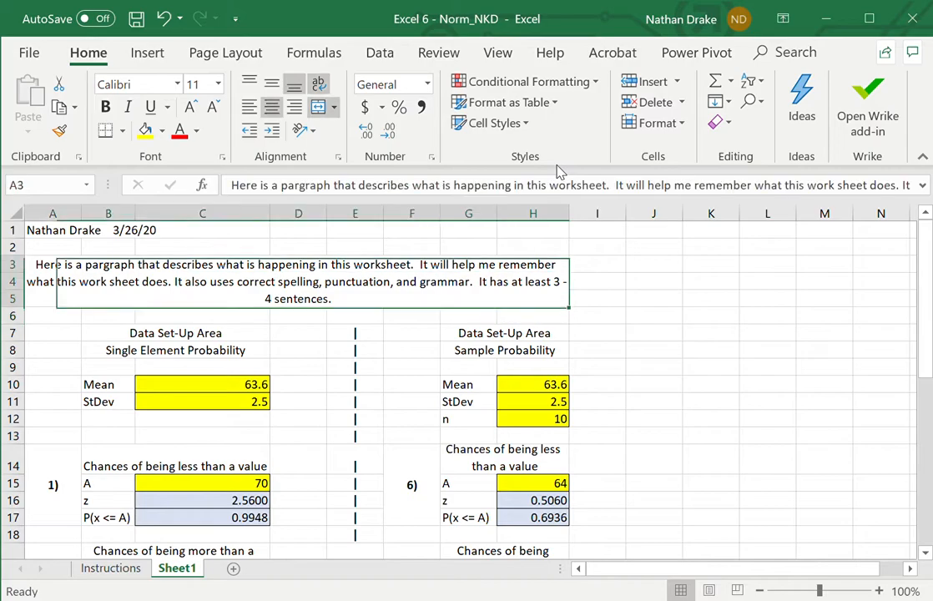
- Merge and center the name and date line in row 1 across cells A1:H1
{"action": "key", "text": "Left"}
{"action": "key", "text": "Left"}
{"action": "key", "text": "Left"}
{"action": "key", "text": "Left"}
{"action": "key", "text": "Left"}
{"action": "key", "text": "Left"}
{"action": "key", "text": "Left"}
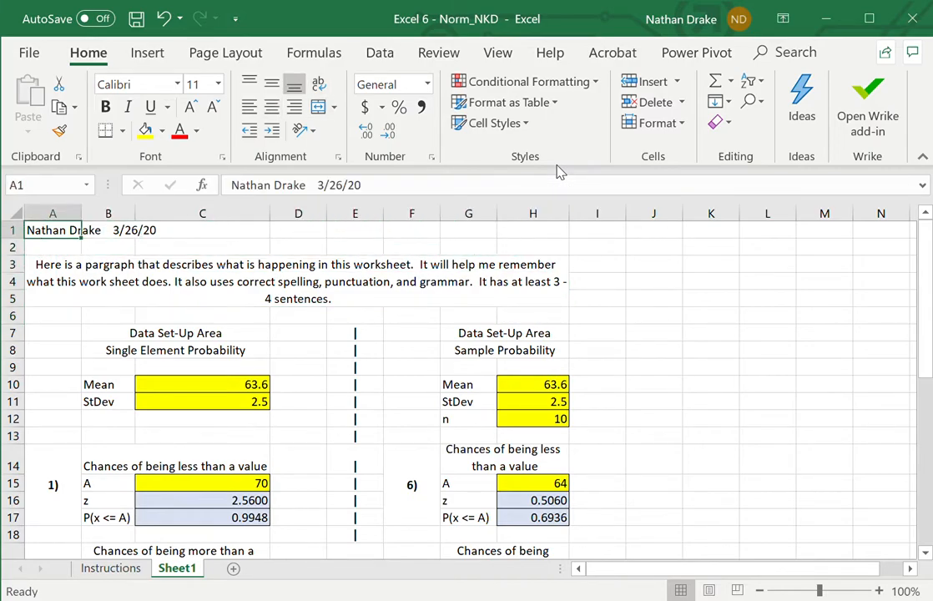
{"action": "key", "text": "shift+Right"}
{"action": "key", "text": "shift+Right"}
{"action": "key", "text": "shift+Right"}
{"action": "key", "text": "shift+Right"}
{"action": "key", "text": "shift+Right"}
{"action": "key", "text": "shift+Right"}
{"action": "key", "text": "shift+Right"}
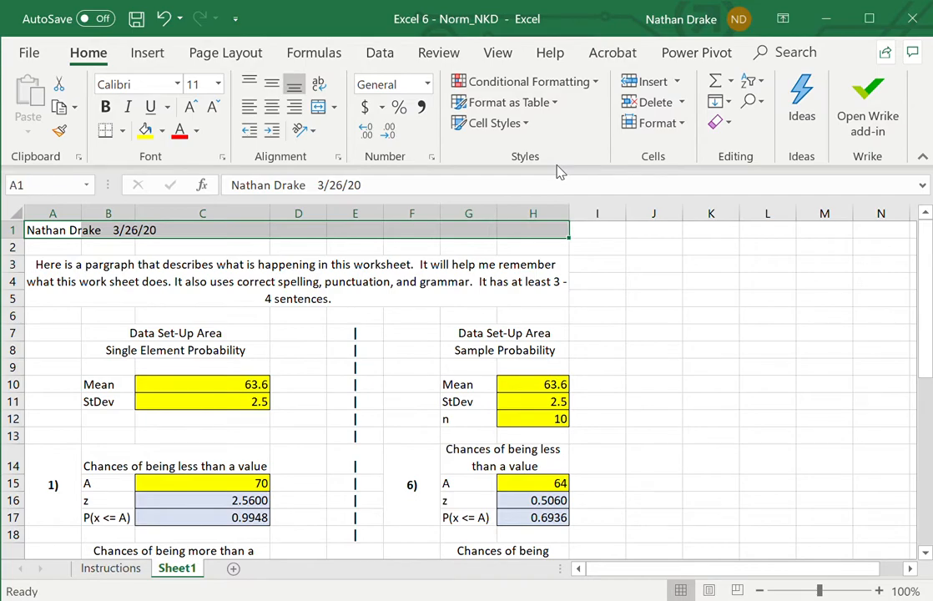
{"action": "left_click", "coordinate": [318, 110]}
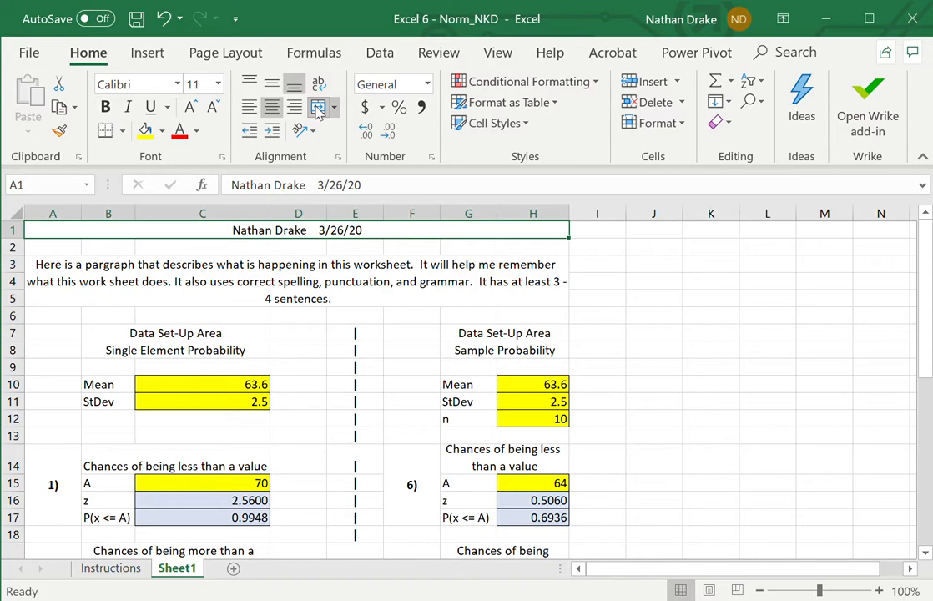
- Unmerge the description paragraph's cell block A3:H5 and select cell A3 alone
{"action": "key", "text": "Down"}
{"action": "key", "text": "Down"}
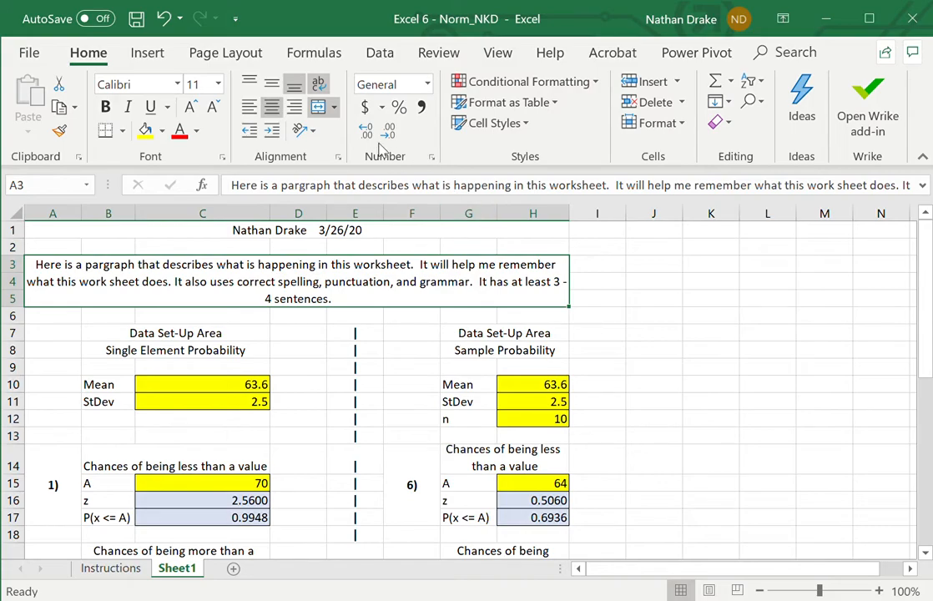
{"action": "left_click", "coordinate": [320, 111]}
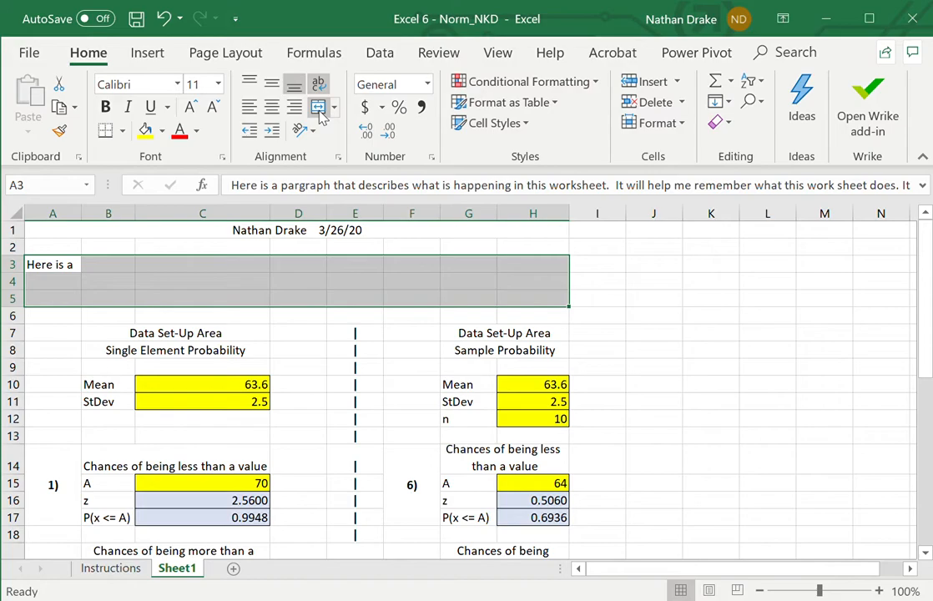
{"action": "key", "text": "Down"}
{"action": "key", "text": "Up"}
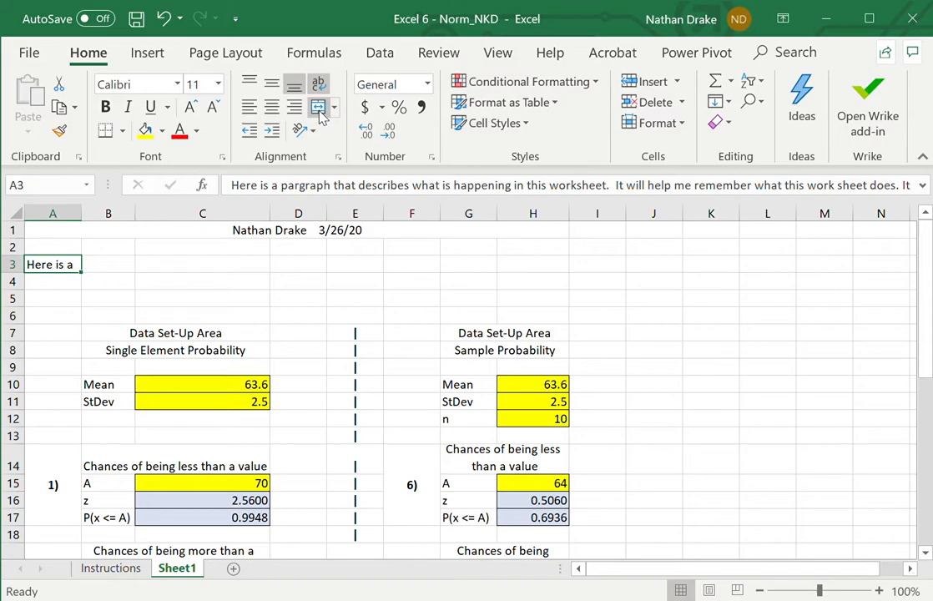
- Merge and center the description paragraph across the two-row range A3:H4
{"action": "key", "text": "shift+Down"}
{"action": "key", "text": "shift+Right"}
{"action": "key", "text": "shift+Right"}
{"action": "key", "text": "shift+Right"}
{"action": "key", "text": "shift+Right"}
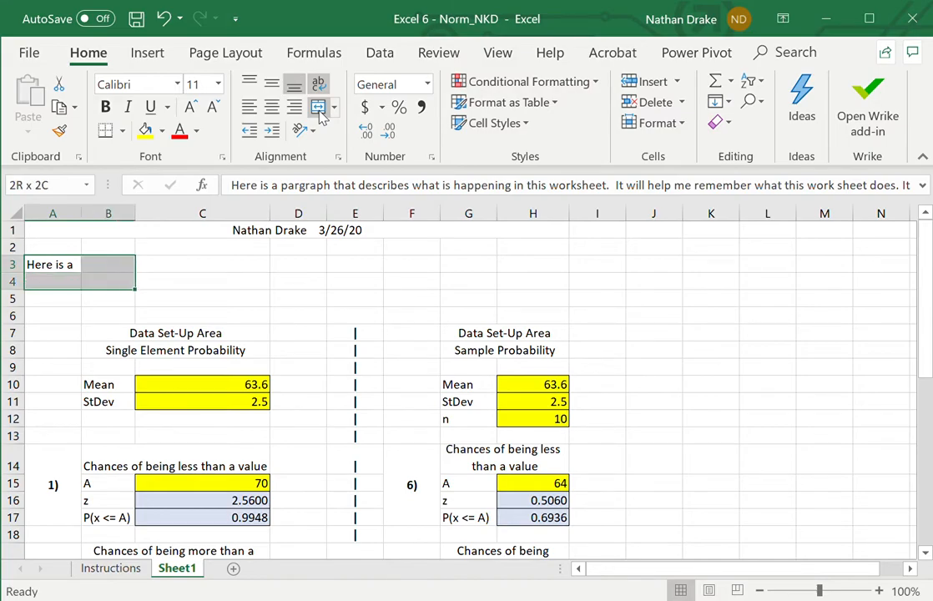
{"action": "key", "text": "shift+Right"}
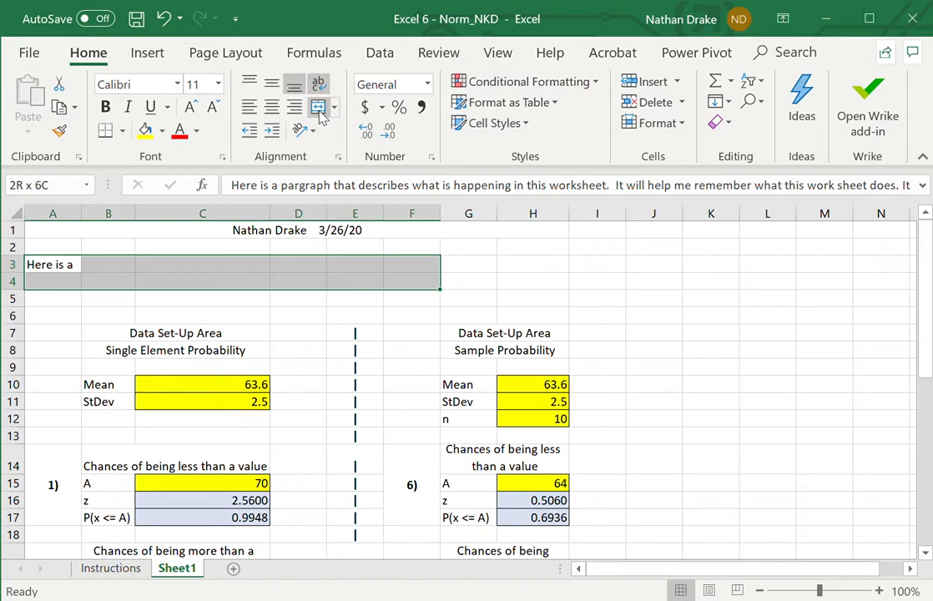
{"action": "key", "text": "shift+Right"}
{"action": "key", "text": "shift+Right"}
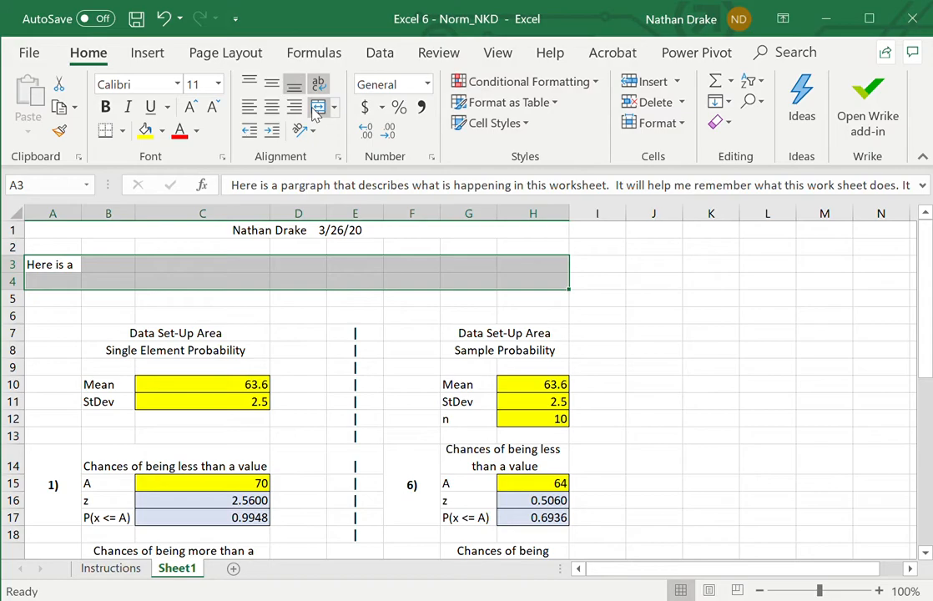
{"action": "left_click", "coordinate": [315, 112]}
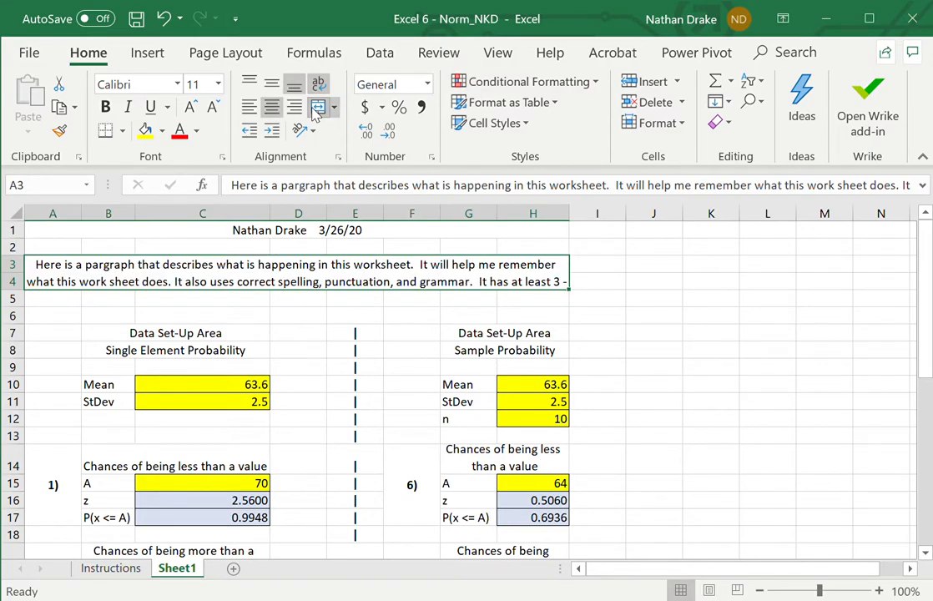
- Extend the paragraph's merged and centered block by one row so that it covers A3:H5
{"action": "key", "text": "shift+Down"}
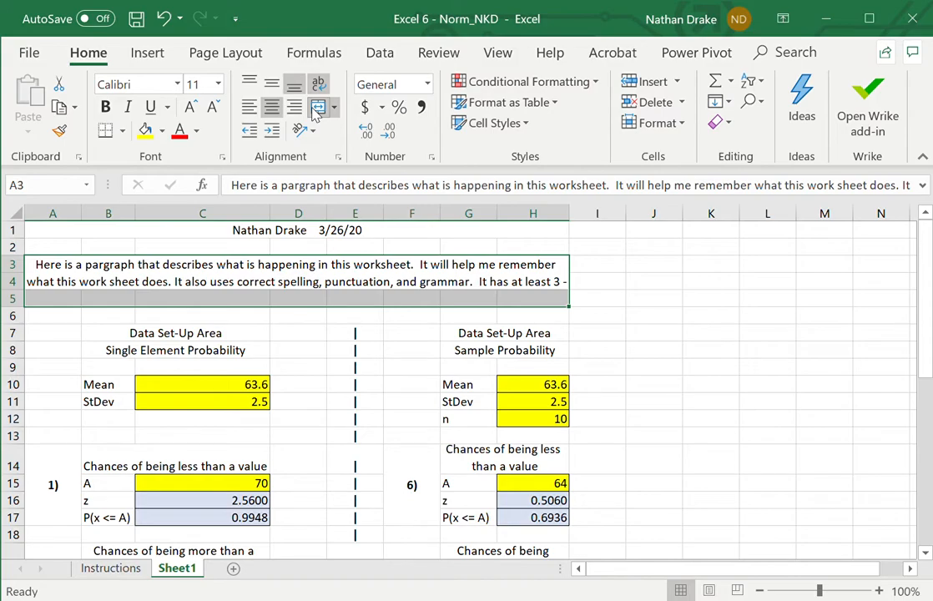
{"action": "left_click", "coordinate": [317, 109]}
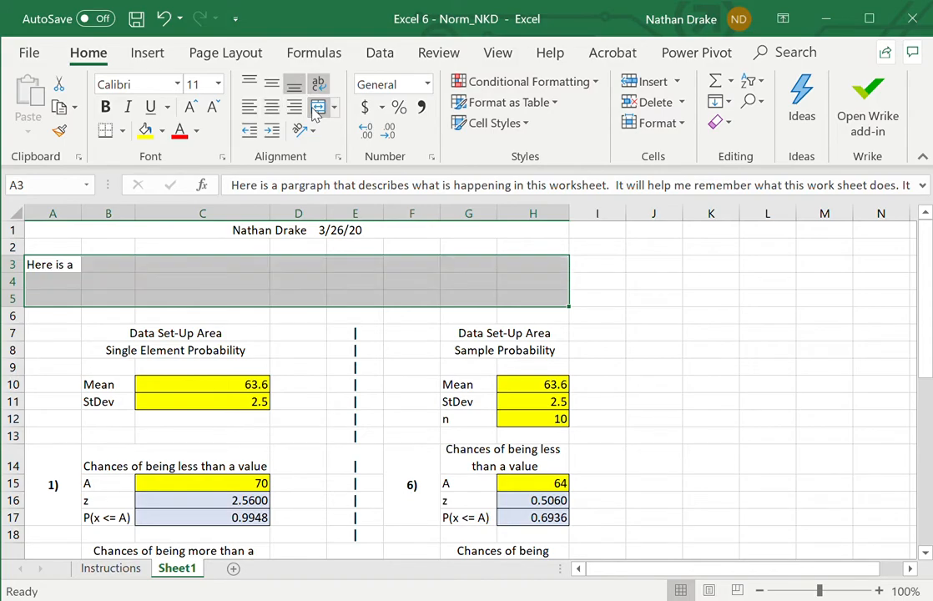
{"action": "left_click", "coordinate": [317, 112]}
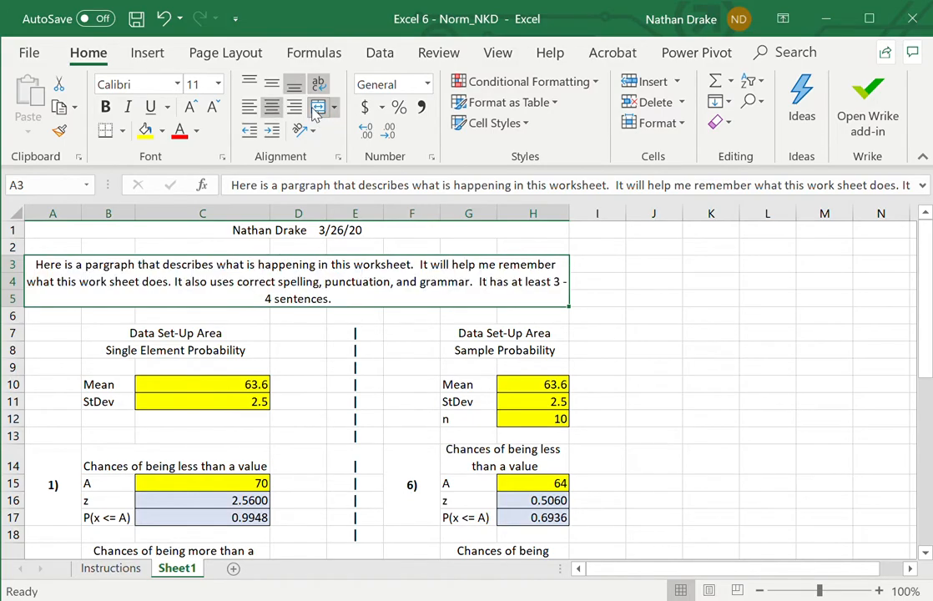
- Review the Single Element Probability headings in B7 and B8 and the Mean and StDev labels in B10 and B11
{"action": "key", "text": "Down"}
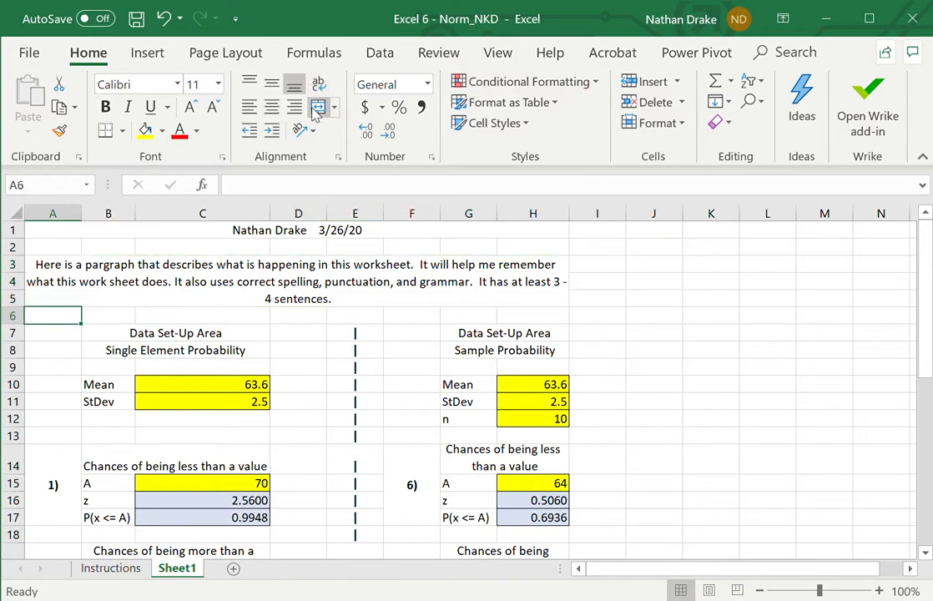
{"action": "key", "text": "Down"}
{"action": "key", "text": "Right"}
{"action": "key", "text": "Down"}
{"action": "key", "text": "Up"}
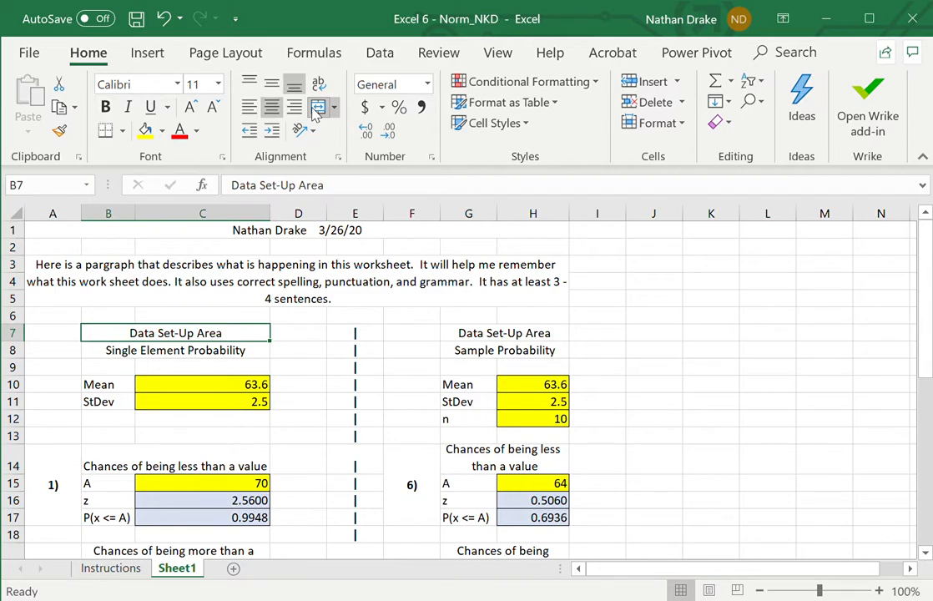
{"action": "key", "text": "Down"}
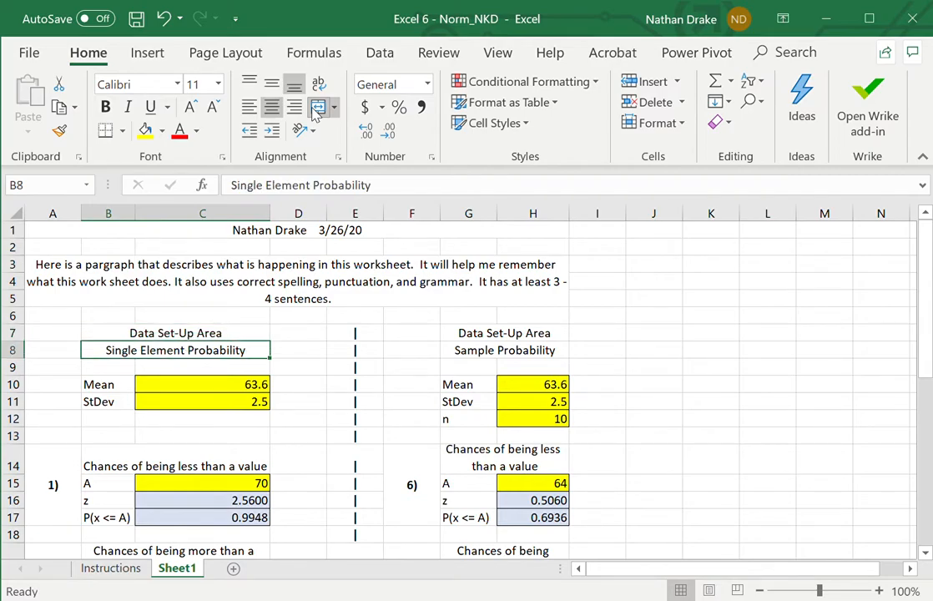
{"action": "key", "text": "Down"}
{"action": "key", "text": "Down"}
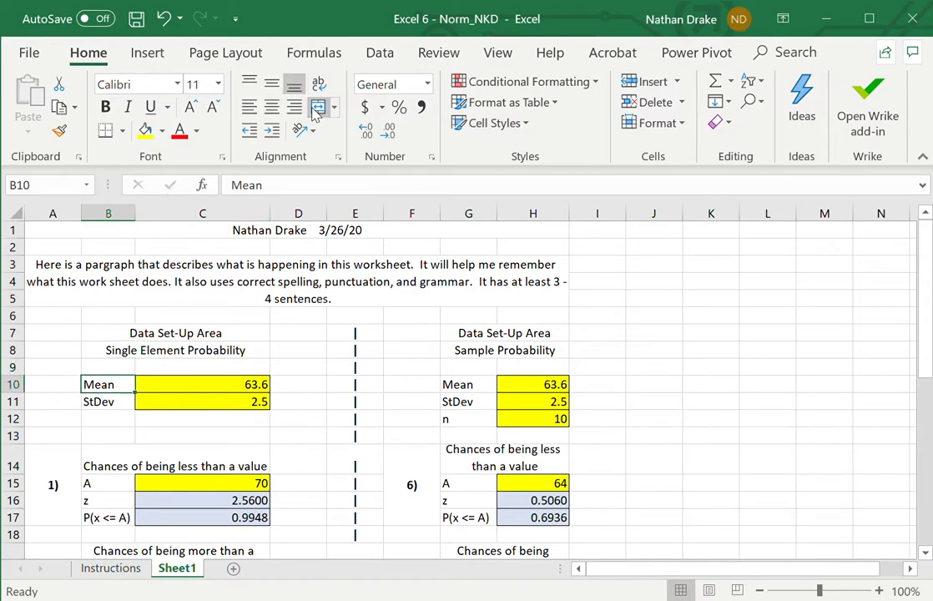
{"action": "key", "text": "Down"}
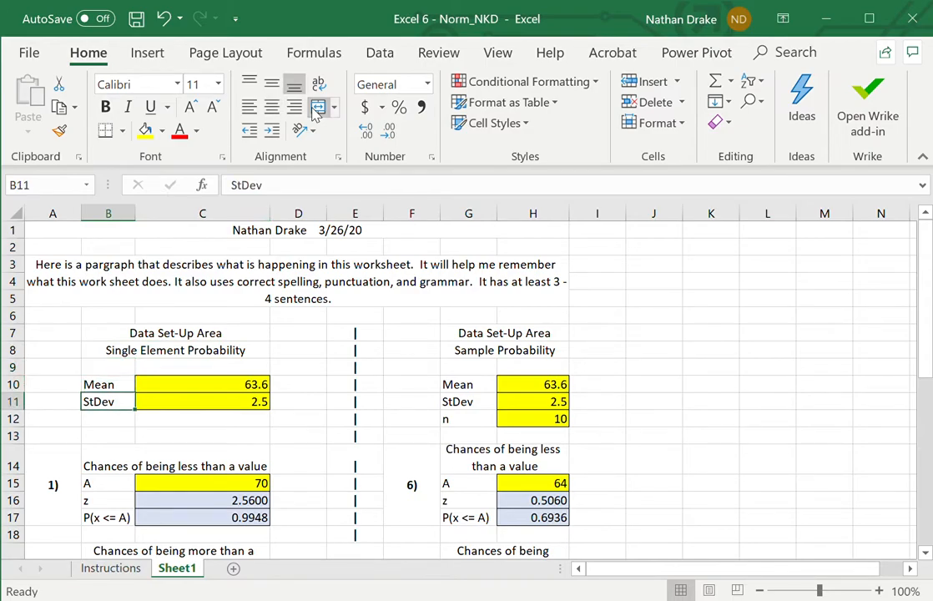
- Examine the mean and standard deviation input cells C10:C11, including their fill and borders
{"action": "key", "text": "Right"}
{"action": "key", "text": "Up"}
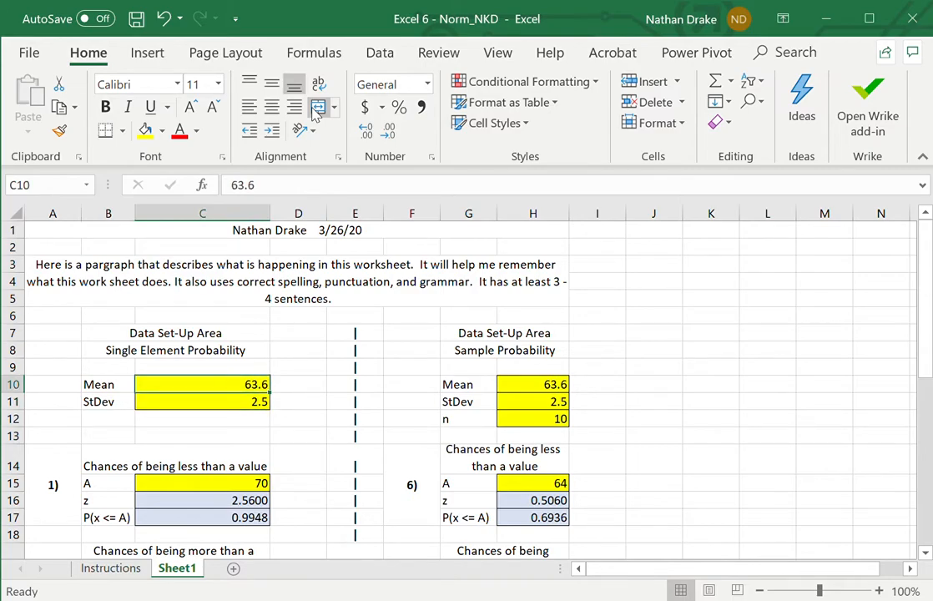
{"action": "key", "text": "Down"}
{"action": "key", "text": "Up"}
{"action": "key", "text": "Down"}
{"action": "key", "text": "Up"}
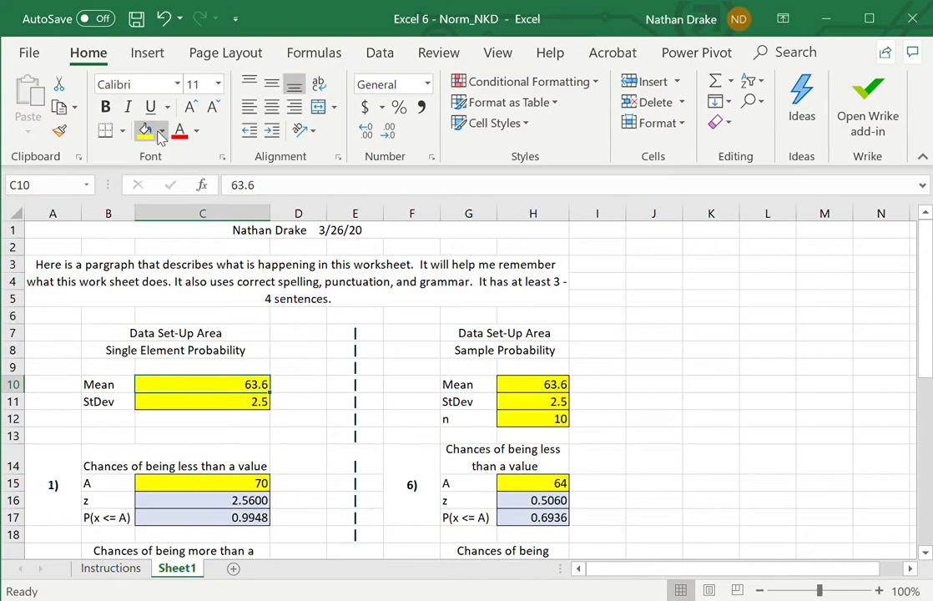
{"action": "key", "text": "Down"}
{"action": "key", "text": "Up"}
{"action": "key", "text": "shift+Down"}
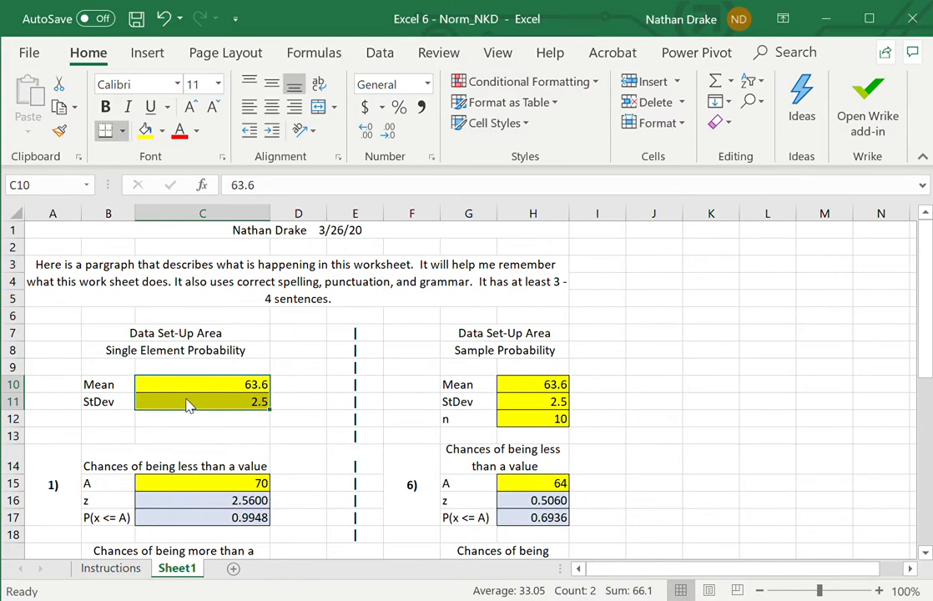
{"action": "left_click", "coordinate": [305, 387]}
{"action": "key", "text": "Left"}
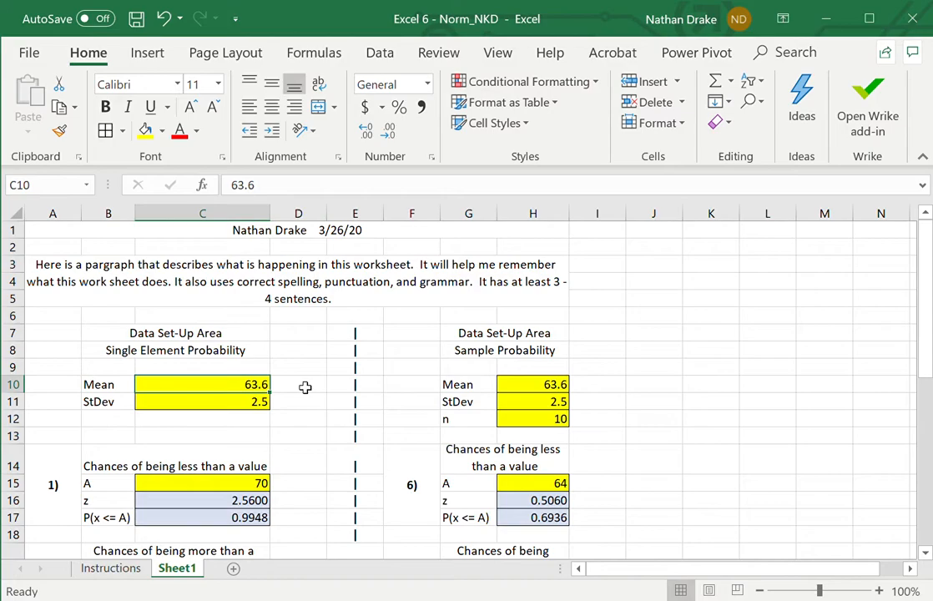
{"action": "key", "text": "shift+Down"}
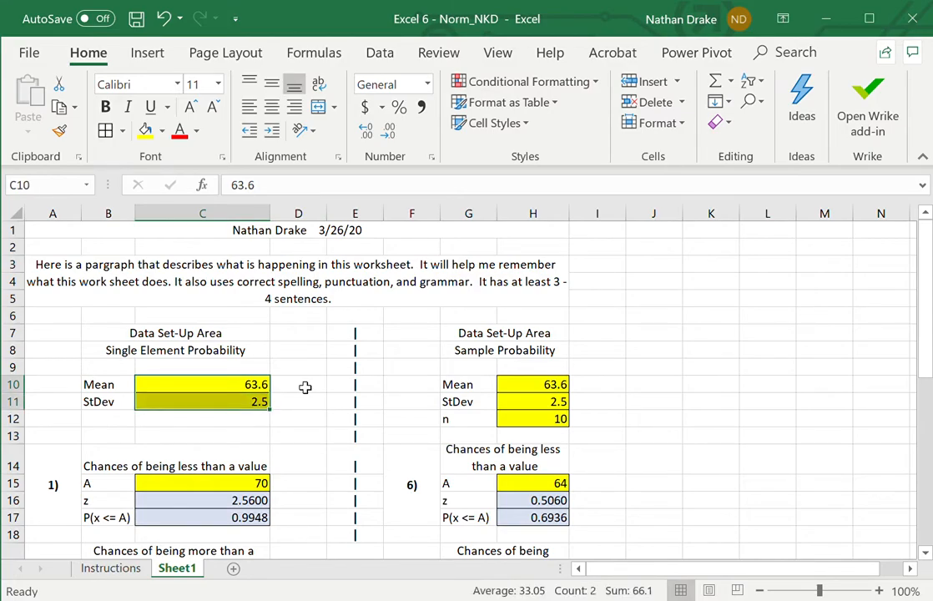
- Review the block for the chances of being less than a value: its heading, the A label and value, and the z label
{"action": "key", "text": "Down"}
{"action": "key", "text": "Down"}
{"action": "key", "text": "Down"}
{"action": "key", "text": "Down"}
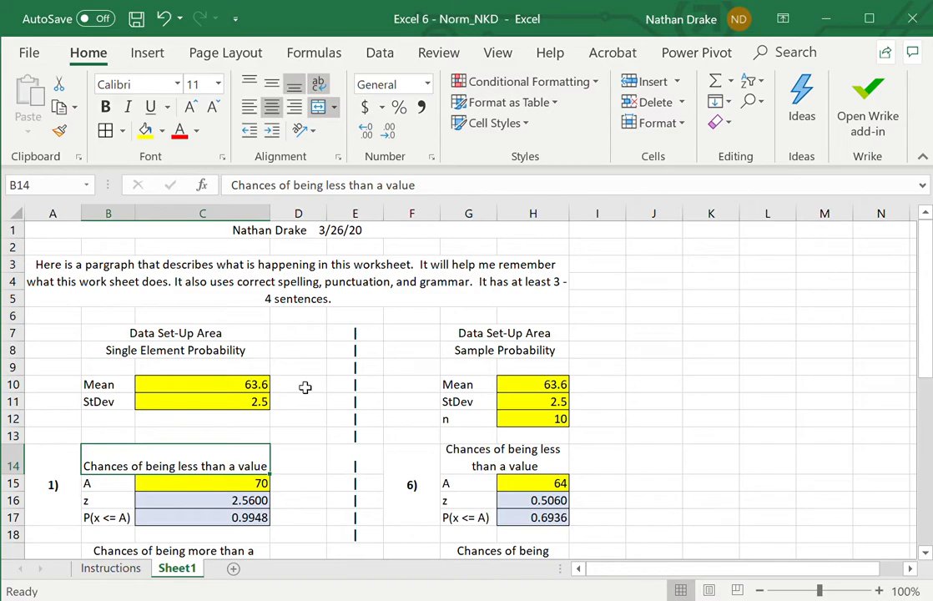
{"action": "key", "text": "Down"}
{"action": "key", "text": "Left"}
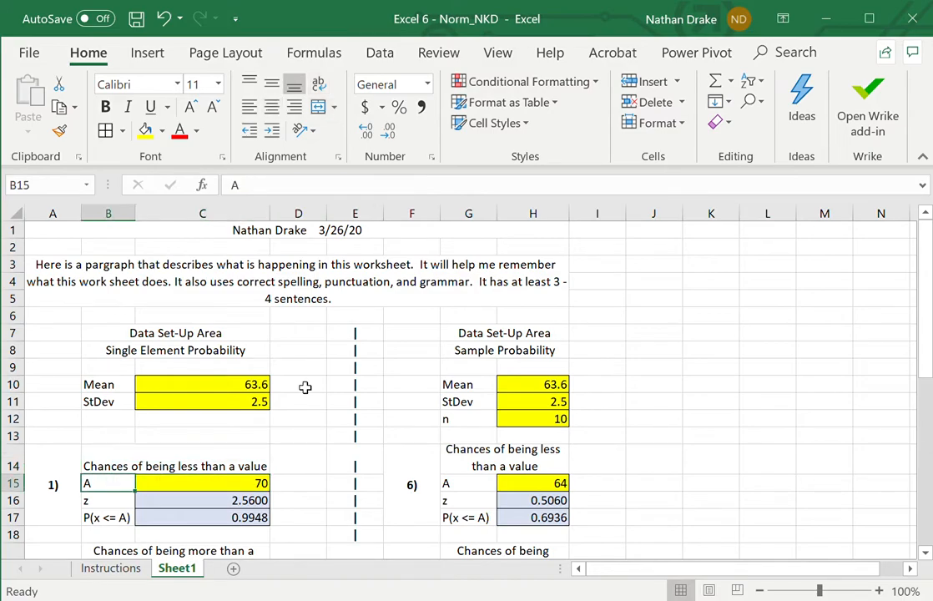
{"action": "key", "text": "Right"}
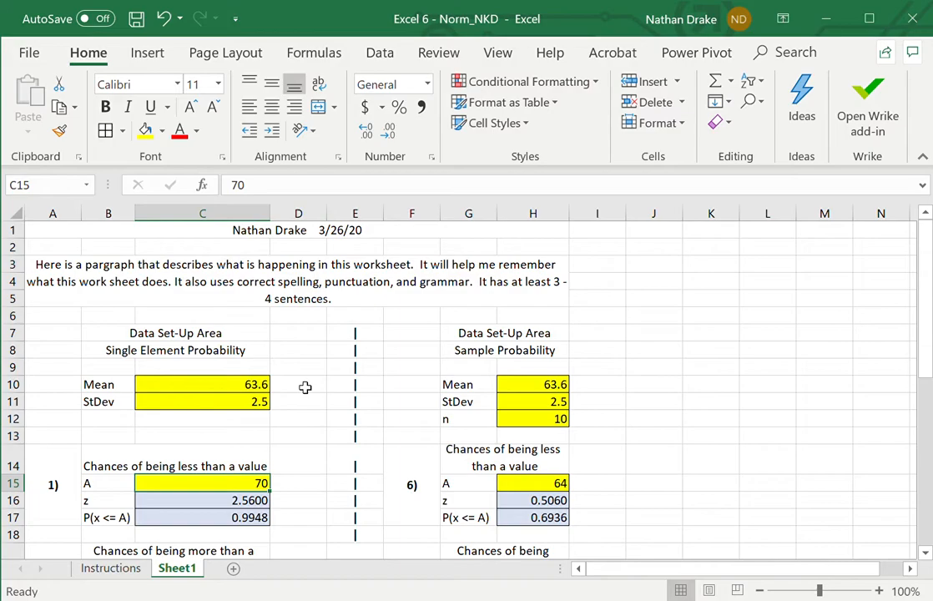
{"action": "key", "text": "Left"}
{"action": "key", "text": "Down"}
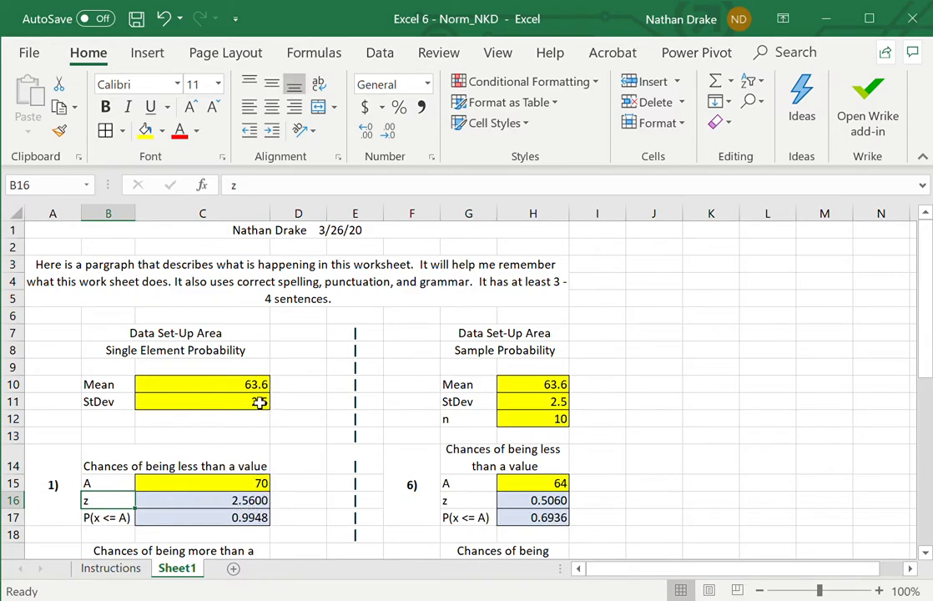
- Inspect the formulas and their cell references for z in C16 and P(x <= A) in C17
{"action": "left_click", "coordinate": [248, 502]}
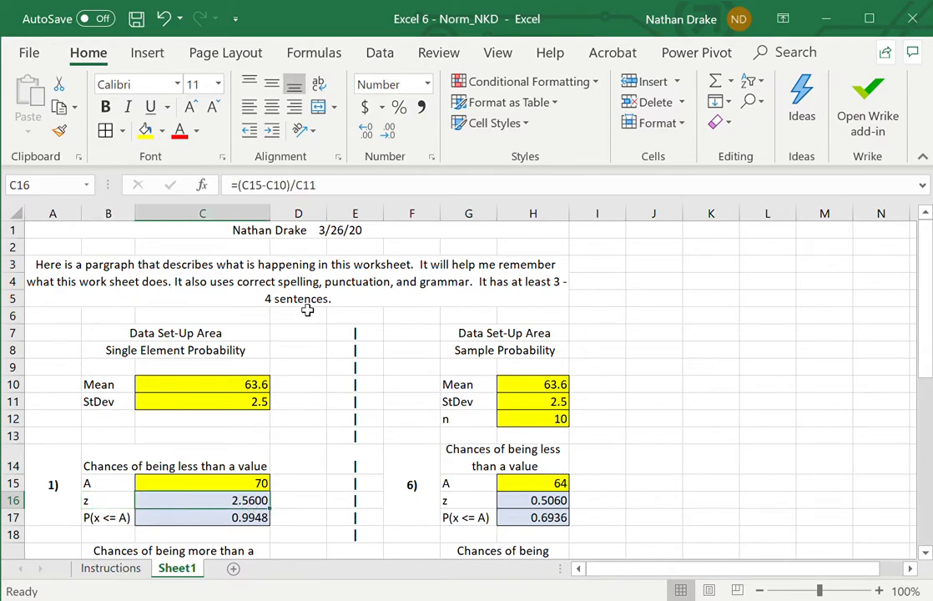
{"action": "left_click", "coordinate": [347, 197]}
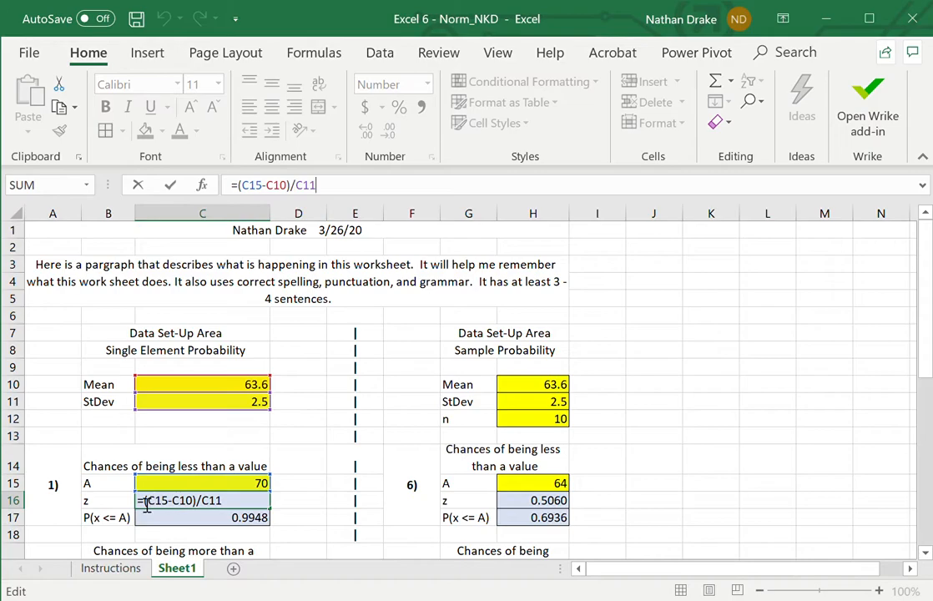
{"action": "left_click", "coordinate": [245, 194]}
{"action": "key", "text": "Return"}
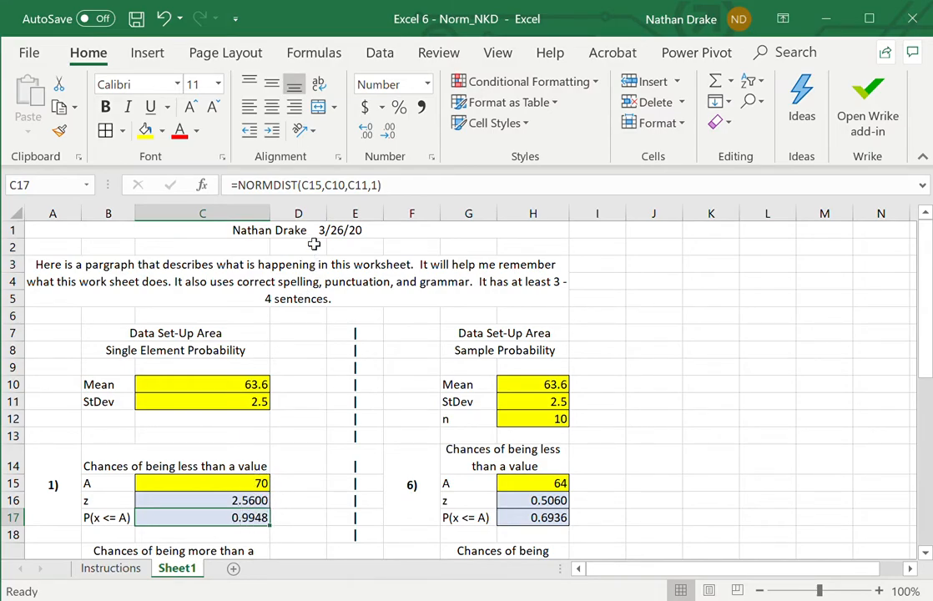
{"action": "left_click", "coordinate": [399, 192]}
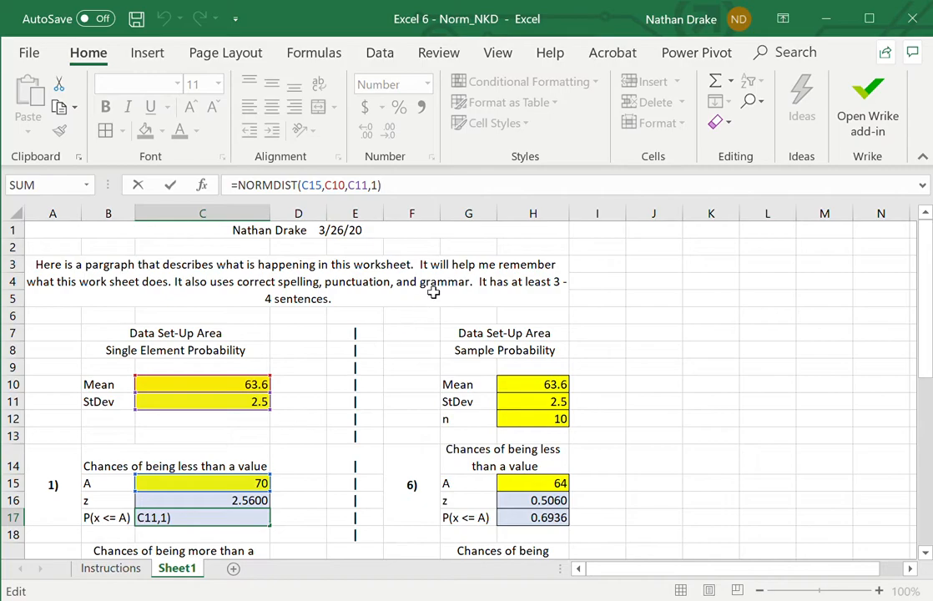
{"action": "key", "text": "Return"}
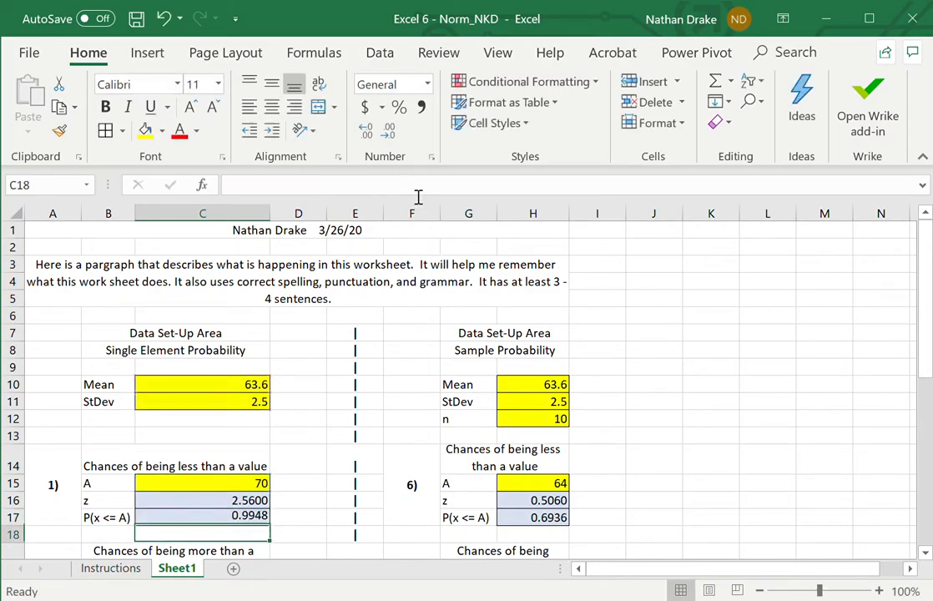
- Set the A value in C15 of the less-than-a-value block to 35 and reselect that cell
{"action": "key", "text": "Up"}
{"action": "key", "text": "Up"}
{"action": "key", "text": "Up"}
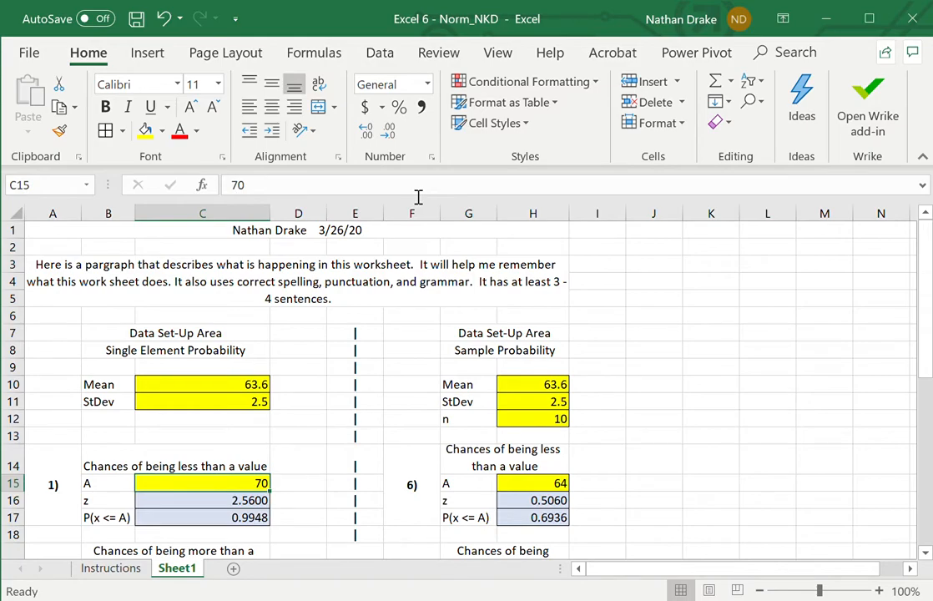
{"action": "type", "text": "35"}
{"action": "key", "text": "Return"}
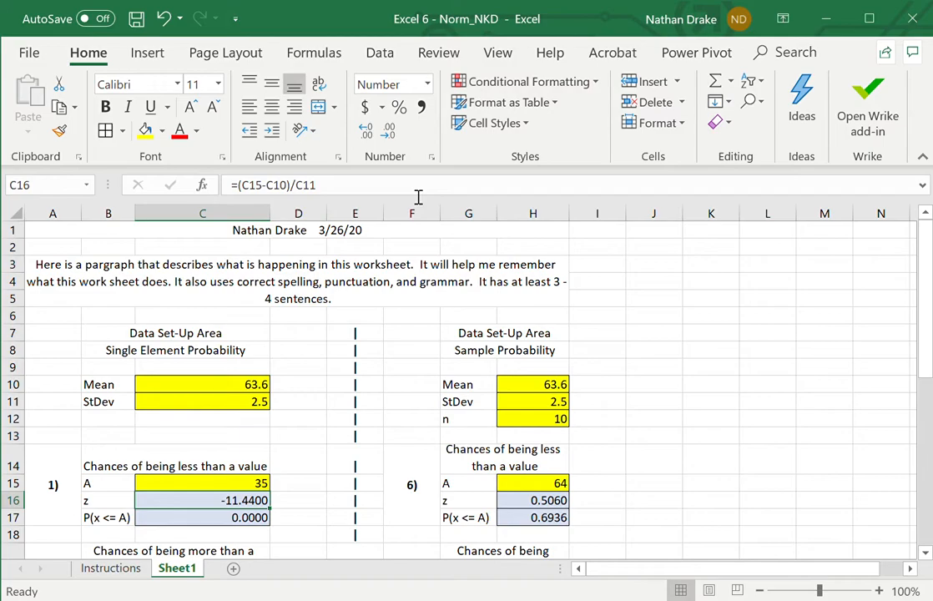
{"action": "key", "text": "Up"}
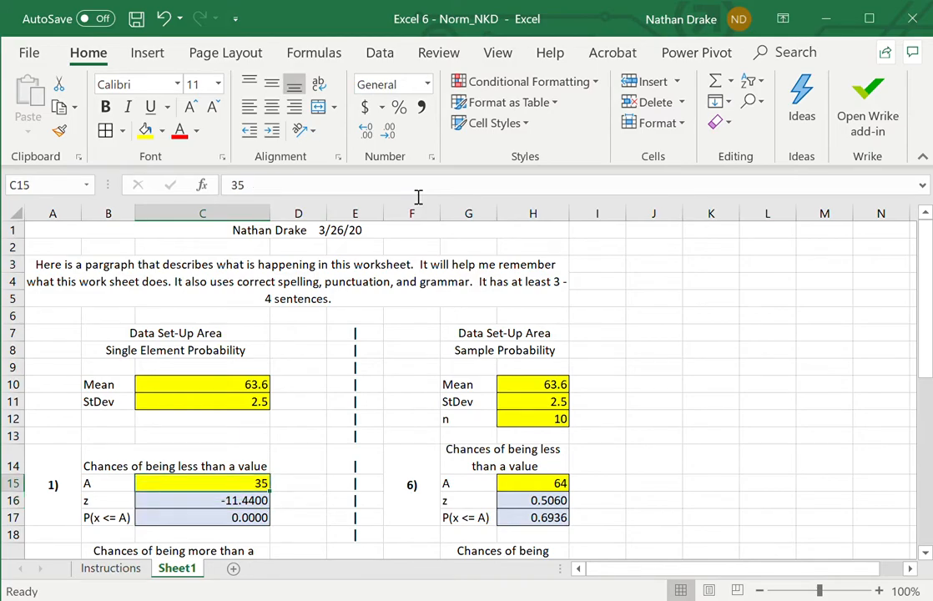
- Set the A value in C15 of the less-than-a-value block to 60 and reselect that cell
{"action": "type", "text": "60"}
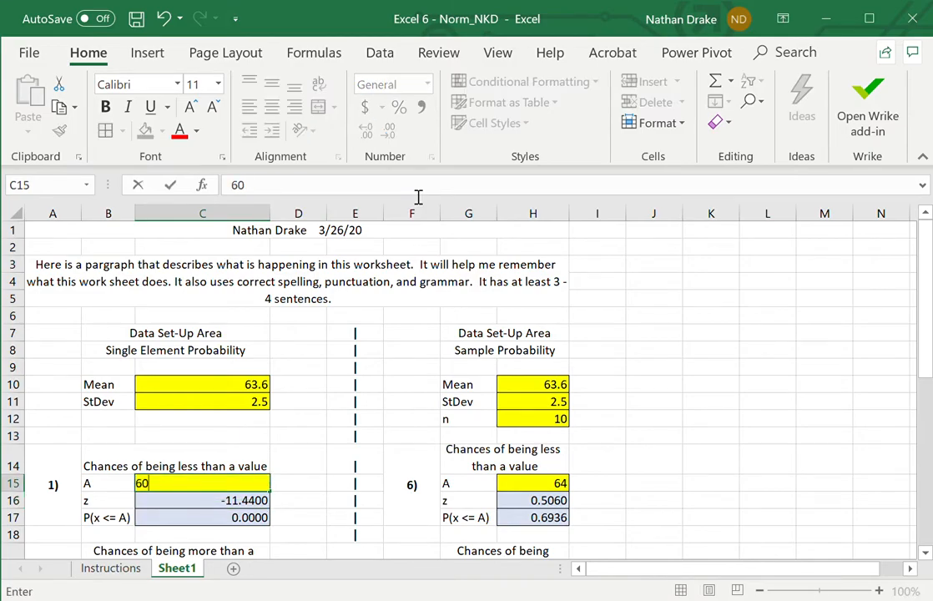
{"action": "key", "text": "Return"}
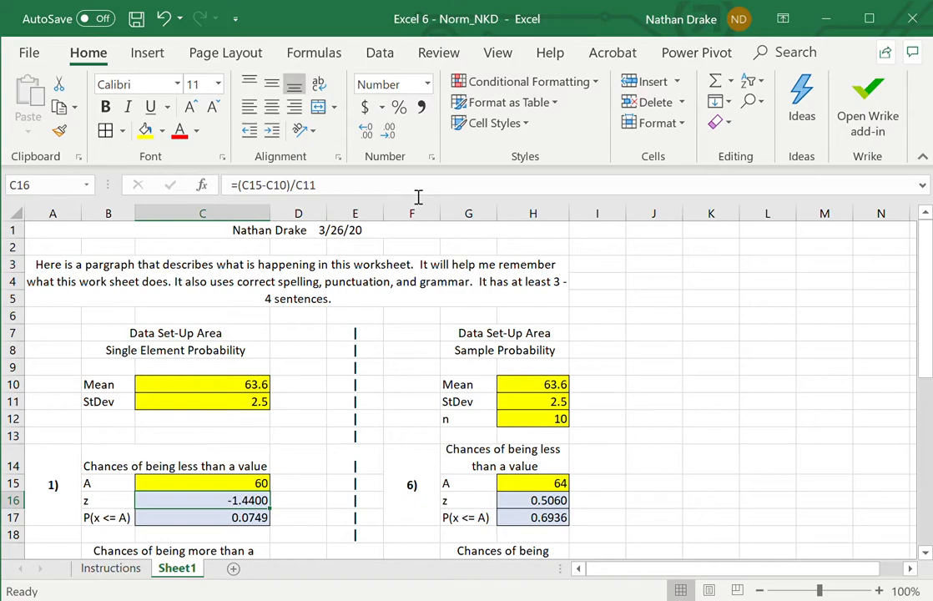
{"action": "key", "text": "Up"}
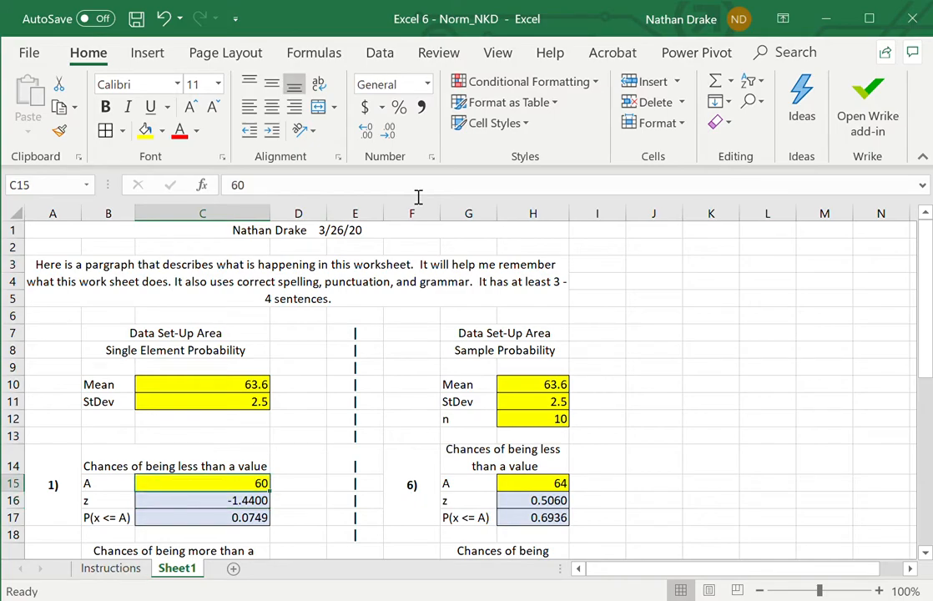
- Set the A value in C15 of the less-than-a-value block to 70
{"action": "type", "text": "70"}
{"action": "key", "text": "Return"}
{"action": "key", "text": "Down"}
{"action": "key", "text": "Down"}
{"action": "key", "text": "Down"}
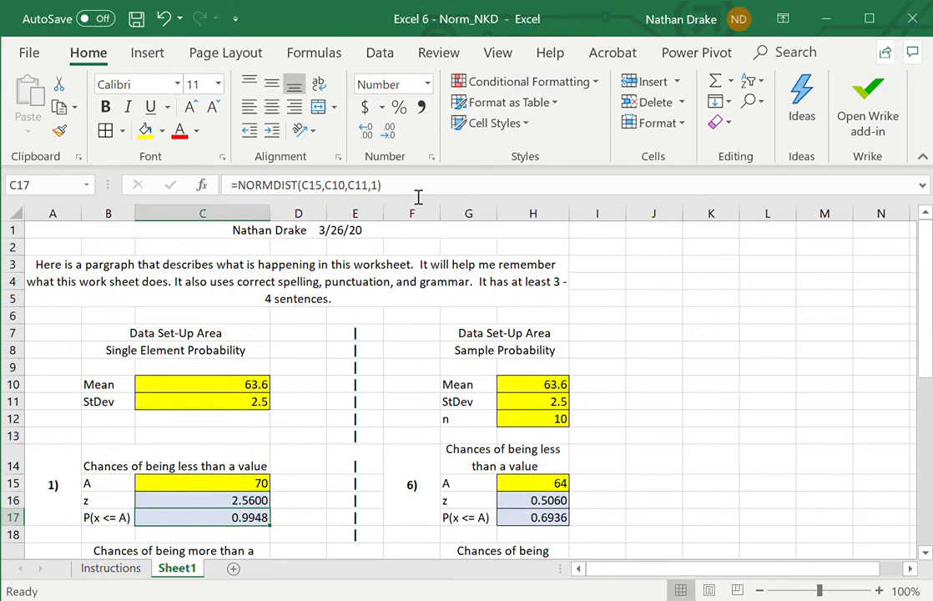
{"action": "key", "text": "Up"}
{"action": "key", "text": "Up"}
{"action": "key", "text": "Up"}
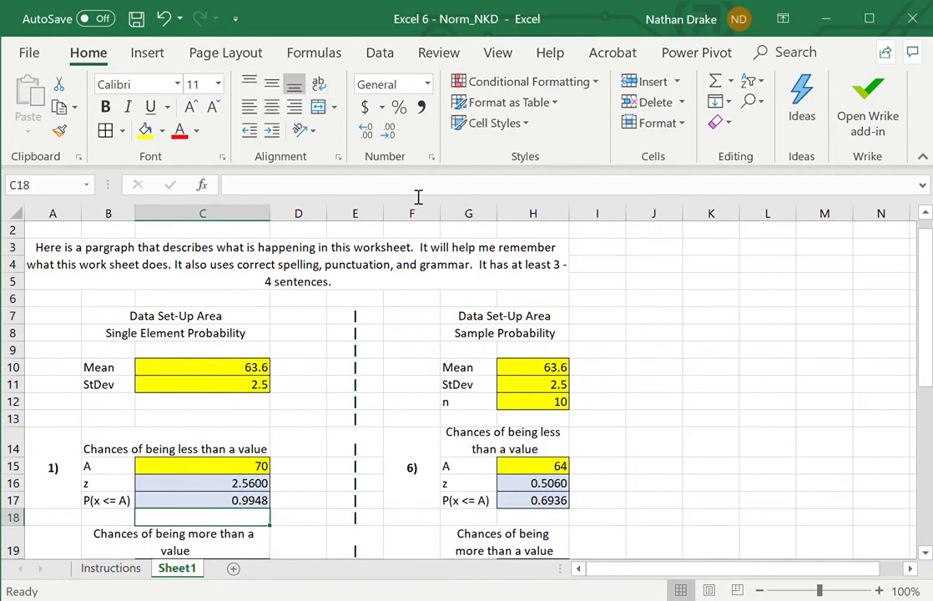
- Review the block for the chances of being more than a value: its heading, number, row labels and B value
{"action": "key", "text": "Left"}
{"action": "key", "text": "Left"}
{"action": "key", "text": "Right"}
{"action": "key", "text": "Right"}
{"action": "key", "text": "Down"}
{"action": "key", "text": "Down"}
{"action": "key", "text": "Down"}
{"action": "key", "text": "Down"}
{"action": "key", "text": "Down"}
{"action": "key", "text": "Down"}
{"action": "key", "text": "Up"}
{"action": "key", "text": "Up"}
{"action": "key", "text": "Up"}
{"action": "key", "text": "Up"}
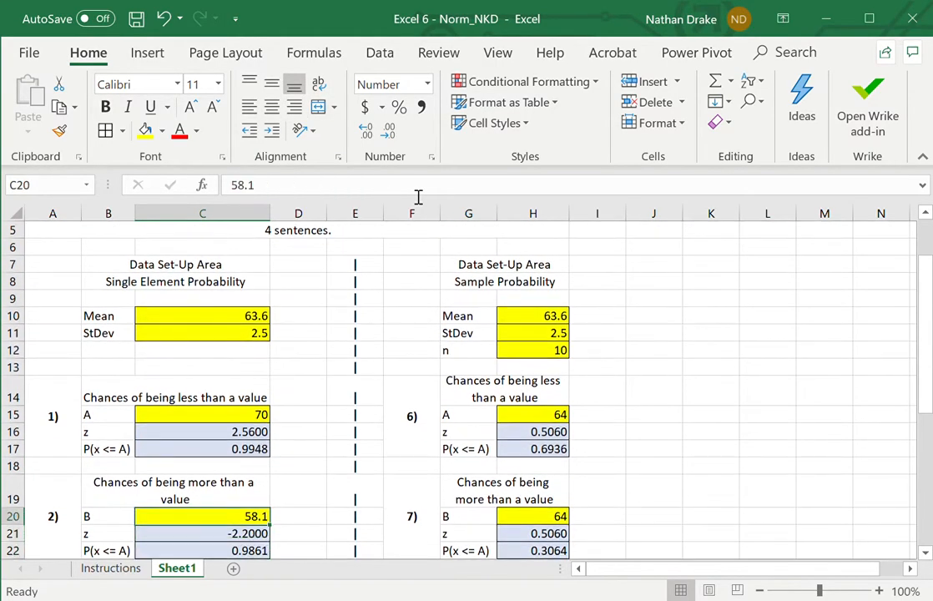
{"action": "key", "text": "Down"}
{"action": "key", "text": "Left"}
{"action": "key", "text": "Down"}
{"action": "key", "text": "Down"}
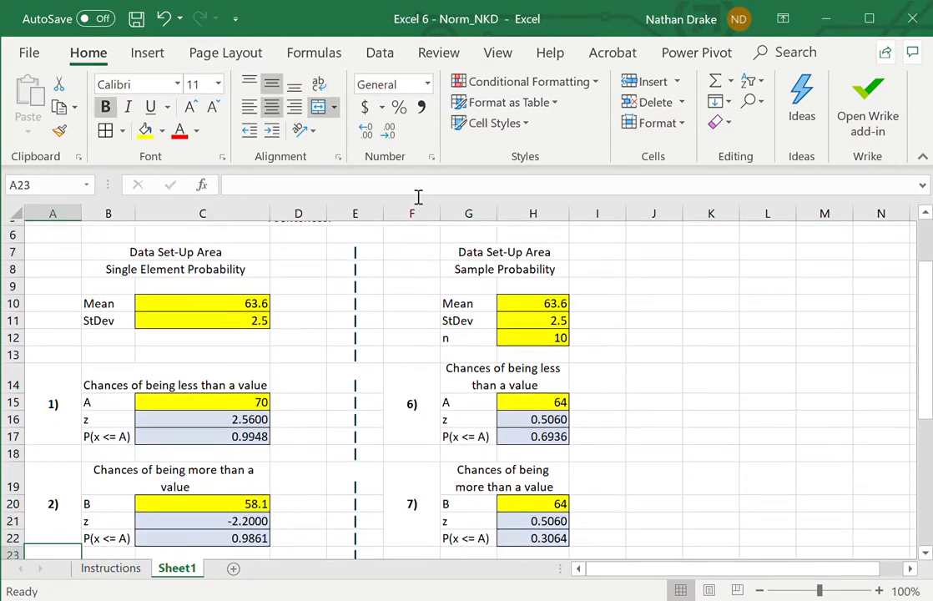
{"action": "key", "text": "Up"}
{"action": "key", "text": "Up"}
{"action": "key", "text": "Right"}
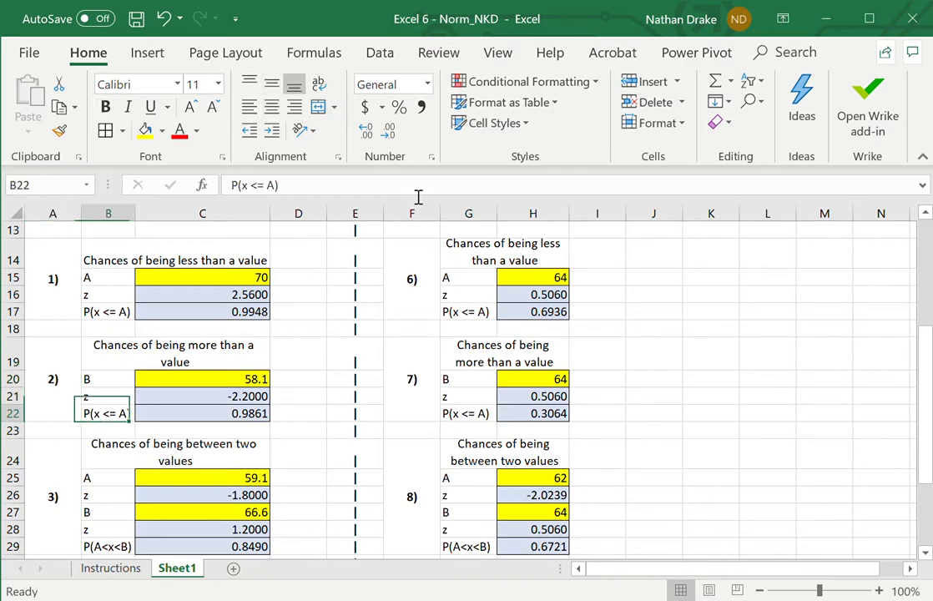
{"action": "key", "text": "Up"}
{"action": "key", "text": "Up"}
{"action": "key", "text": "Right"}
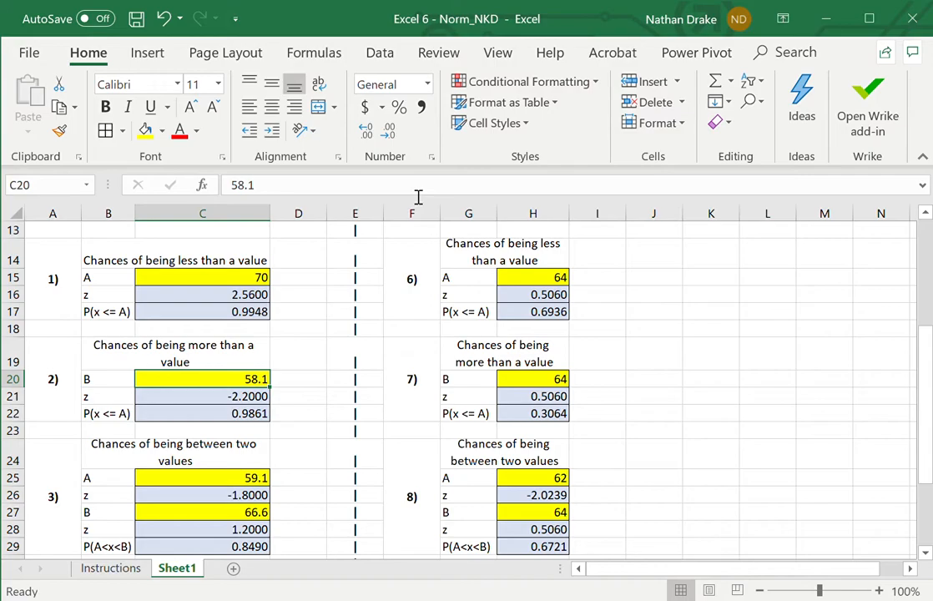
- Inspect the formulas for z in C21 and the probability in C22 against the mean, standard deviation and B inputs
{"action": "key", "text": "Down"}
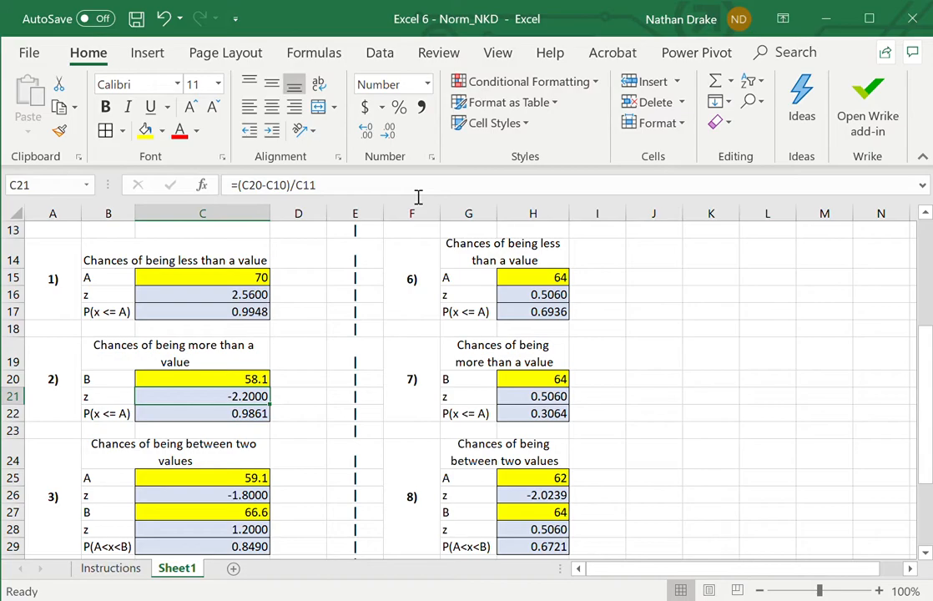
{"action": "key", "text": "Up"}
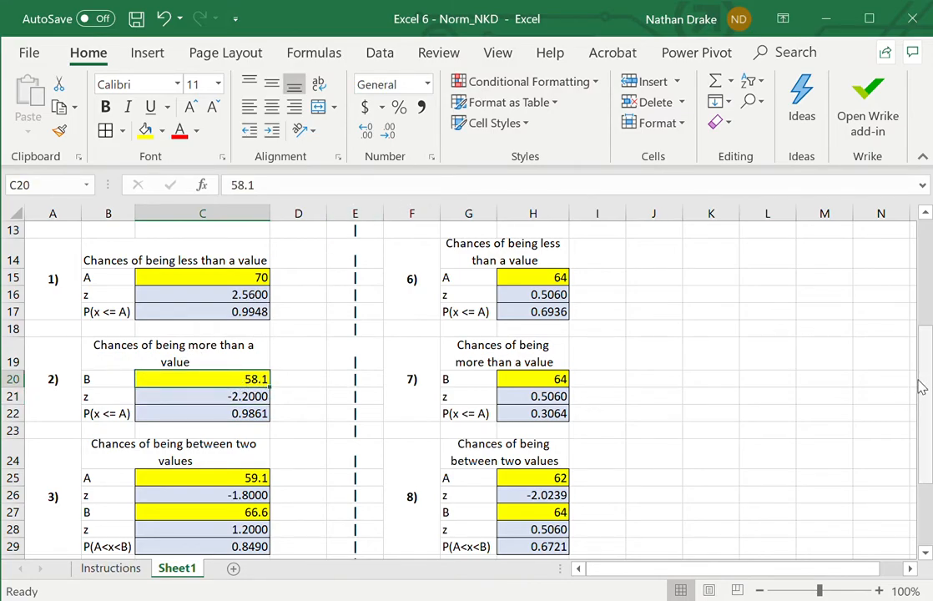
{"action": "left_click_drag", "start_coordinate": [922, 385], "coordinate": [916, 340]}
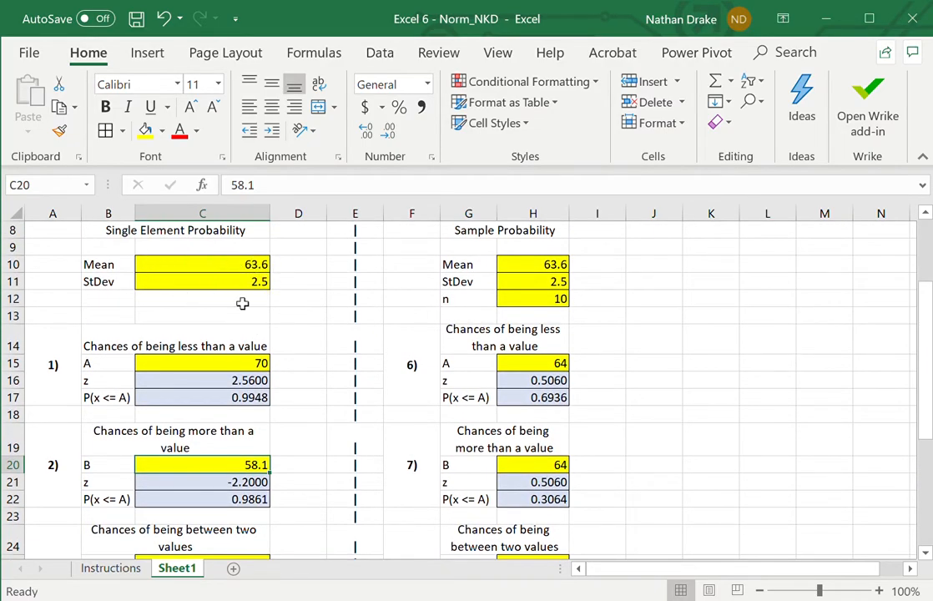
{"action": "left_click", "coordinate": [259, 484]}
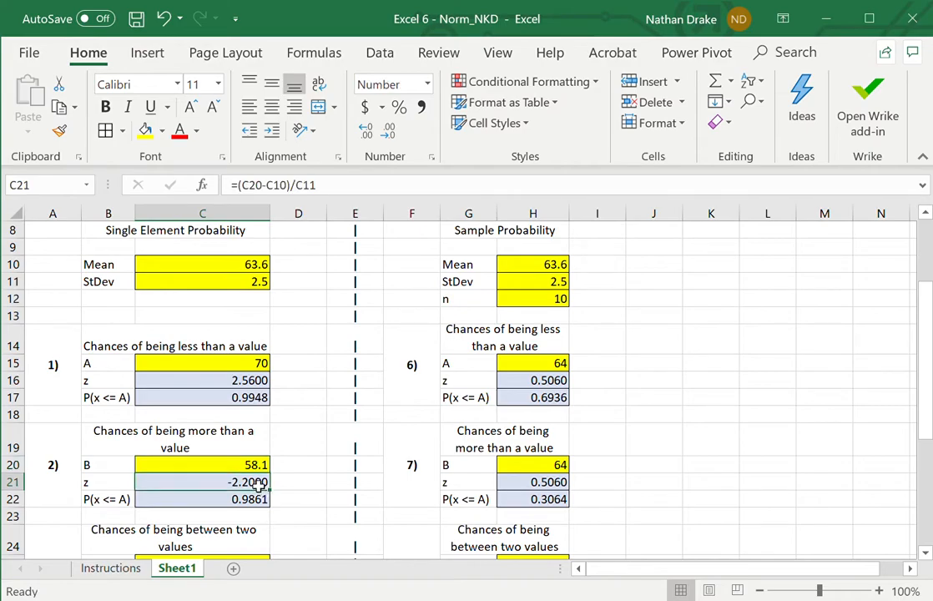
{"action": "key", "text": "Down"}
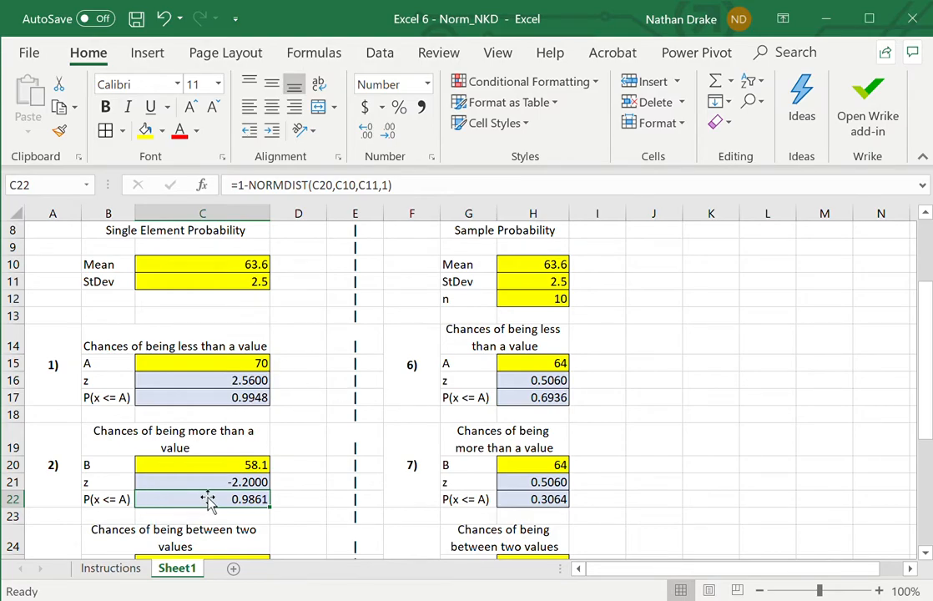
- Correct the probability label in B22 of the more-than-a-value block to P(x >= B)
{"action": "left_click", "coordinate": [123, 506]}
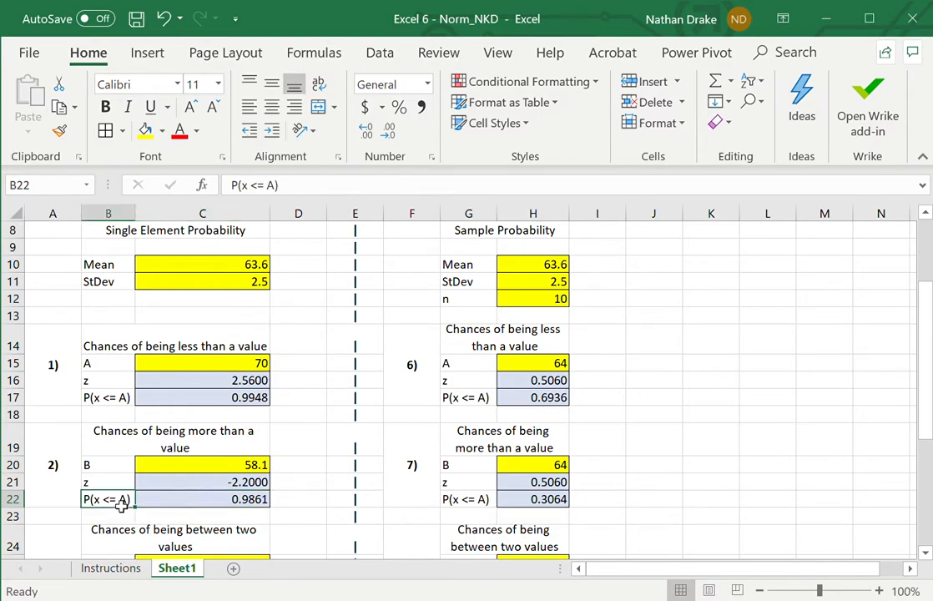
{"action": "left_click", "coordinate": [258, 191]}
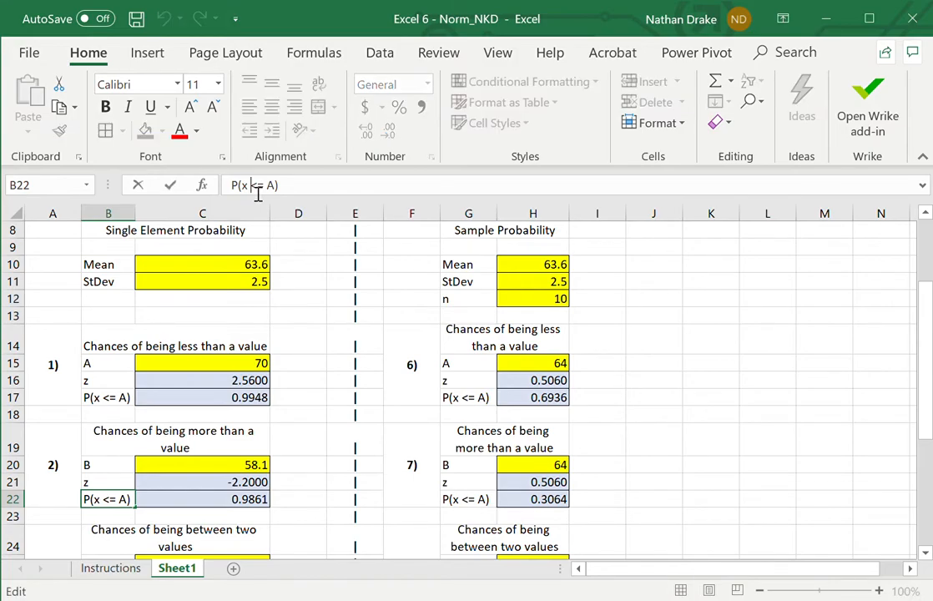
{"action": "key", "text": "BackSpace"}
{"action": "type", "text": ">"}
{"action": "key", "text": "Right"}
{"action": "key", "text": "Right"}
{"action": "key", "text": "shift+Right"}
{"action": "type", "text": "B"}
{"action": "key", "text": "Return"}
- Inspect the cell references in the P(x >= B) formula in C22 without changing it
{"action": "key", "text": "Up"}
{"action": "key", "text": "Right"}
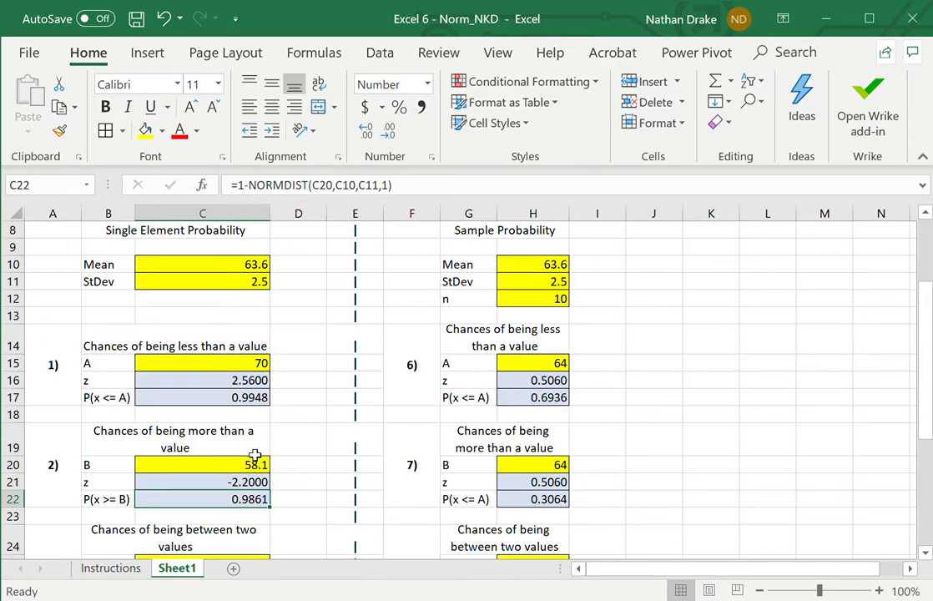
{"action": "left_click", "coordinate": [421, 190]}
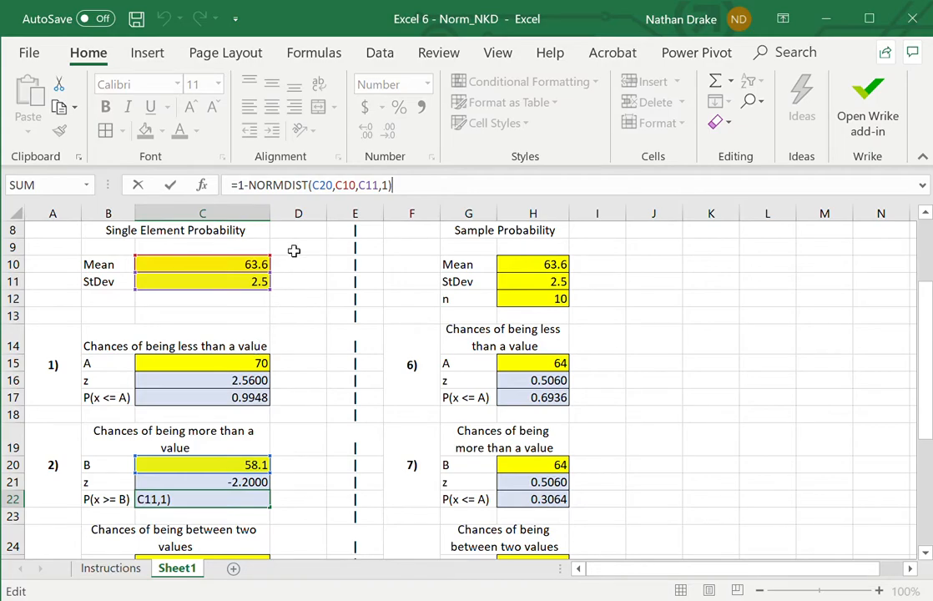
{"action": "left_click", "coordinate": [298, 467]}
- Review the block for the chances of being between two values, including its heading, number and row labels
{"action": "key", "text": "Down"}
{"action": "key", "text": "Down"}
{"action": "key", "text": "Down"}
{"action": "key", "text": "Down"}
{"action": "key", "text": "Down"}
{"action": "key", "text": "Down"}
{"action": "key", "text": "Down"}
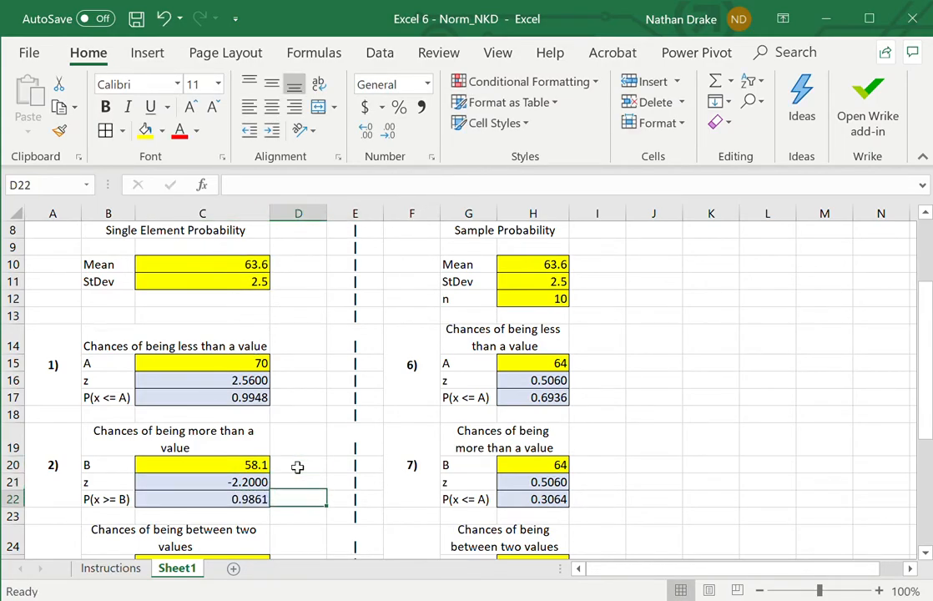
{"action": "key", "text": "Down"}
{"action": "key", "text": "Down"}
{"action": "key", "text": "Down"}
{"action": "key", "text": "Down"}
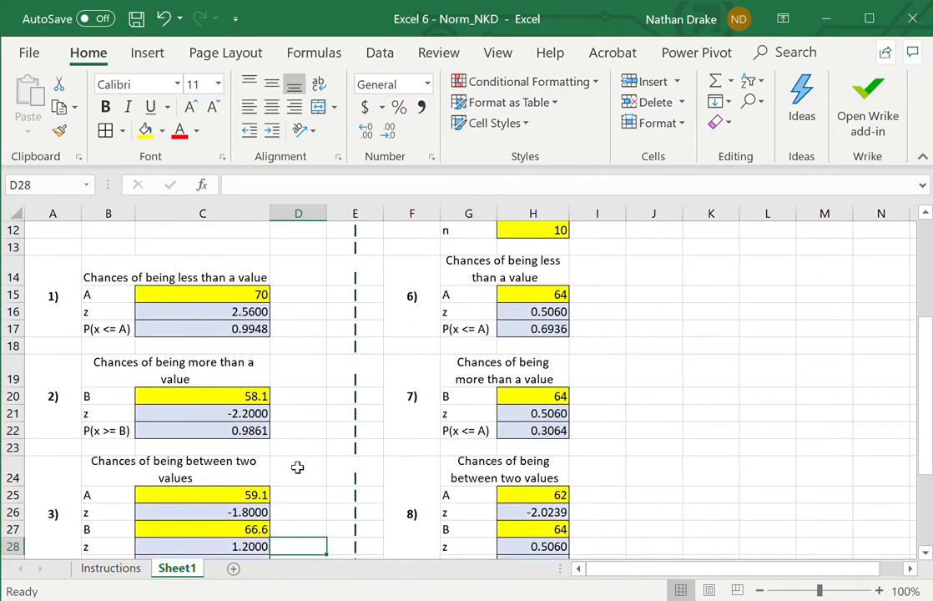
{"action": "key", "text": "Up"}
{"action": "key", "text": "Up"}
{"action": "key", "text": "Up"}
{"action": "key", "text": "Up"}
{"action": "key", "text": "Up"}
{"action": "key", "text": "Up"}
{"action": "key", "text": "Up"}
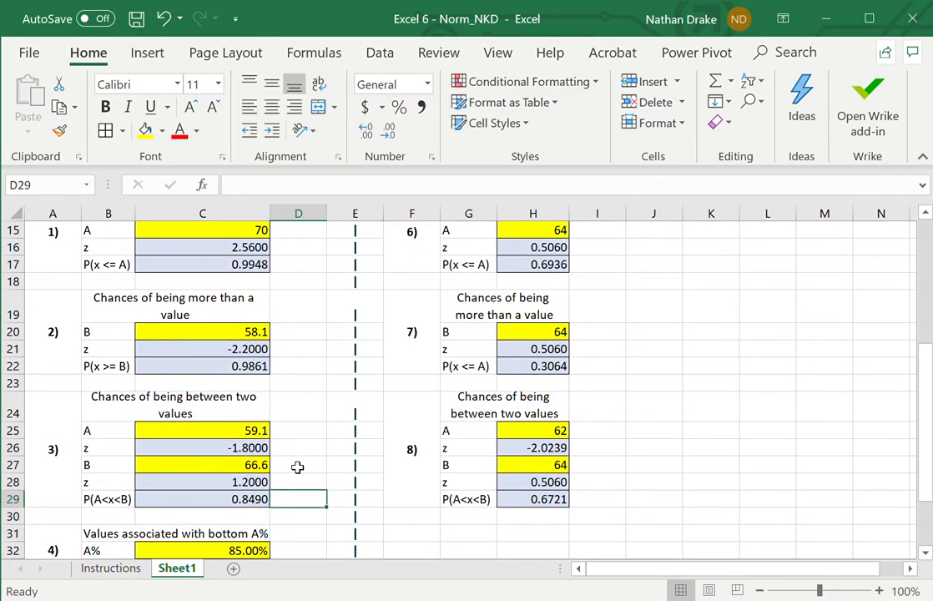
{"action": "key", "text": "Left"}
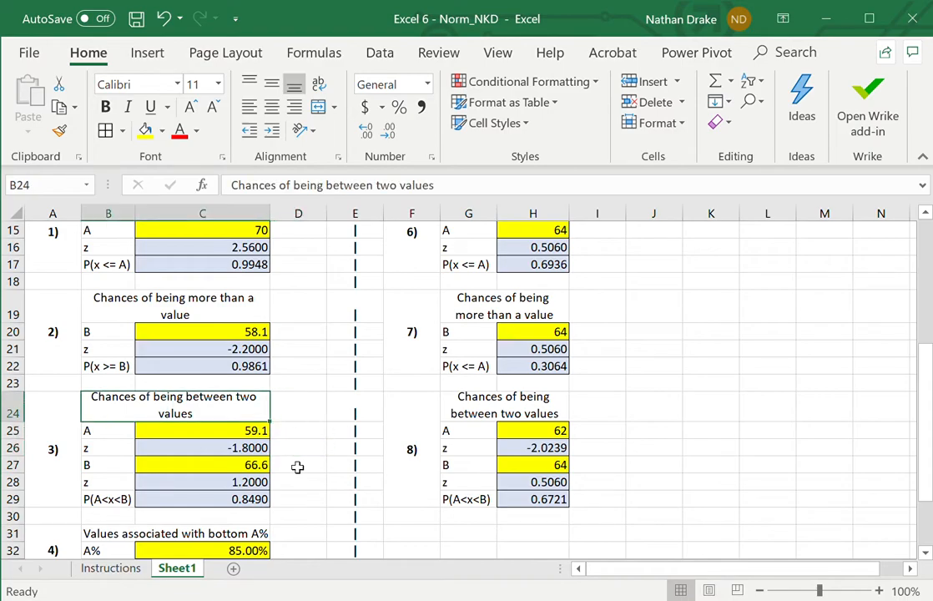
{"action": "key", "text": "Left"}
{"action": "key", "text": "Down"}
{"action": "key", "text": "Right"}
{"action": "key", "text": "Right"}
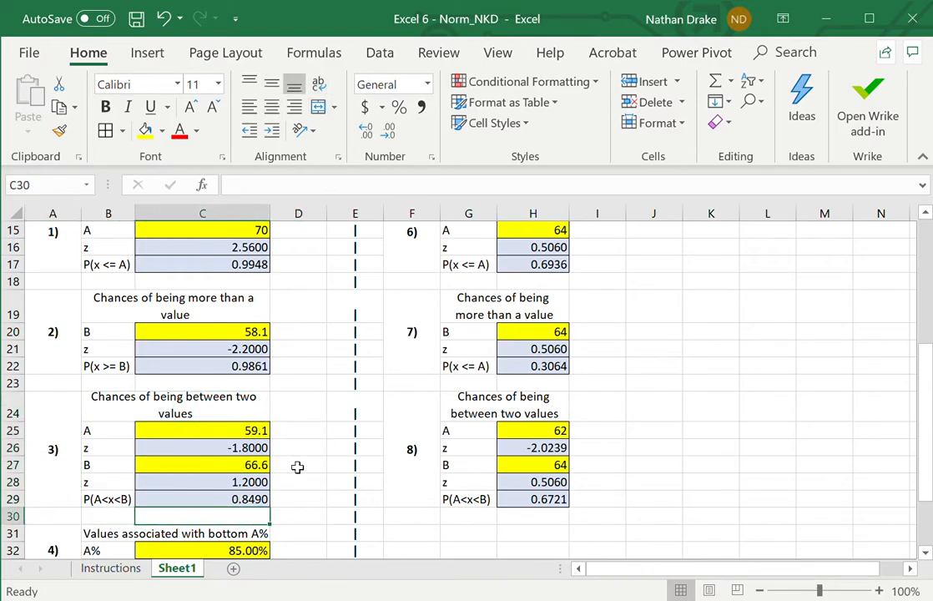
- Inspect the A and B inputs, the z formulas and the P(A<x<B) formula in C25:C29
{"action": "left_click", "coordinate": [246, 431]}
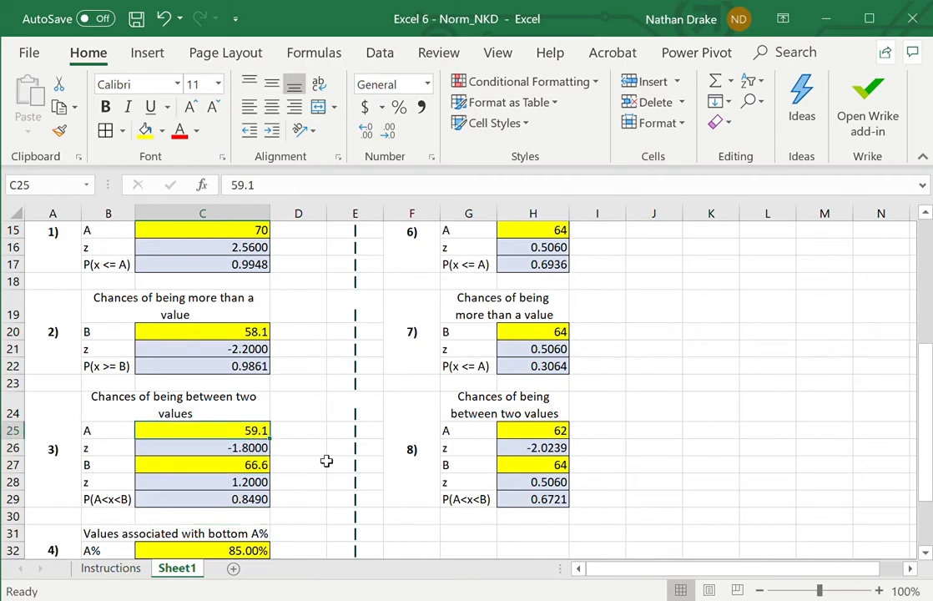
{"action": "key", "text": "Down"}
{"action": "key", "text": "Down"}
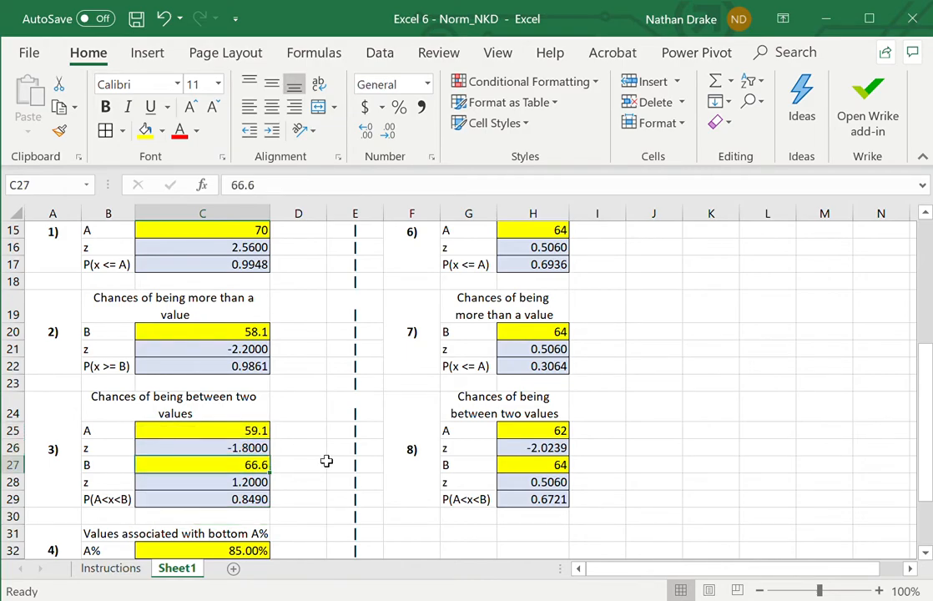
{"action": "key", "text": "Down"}
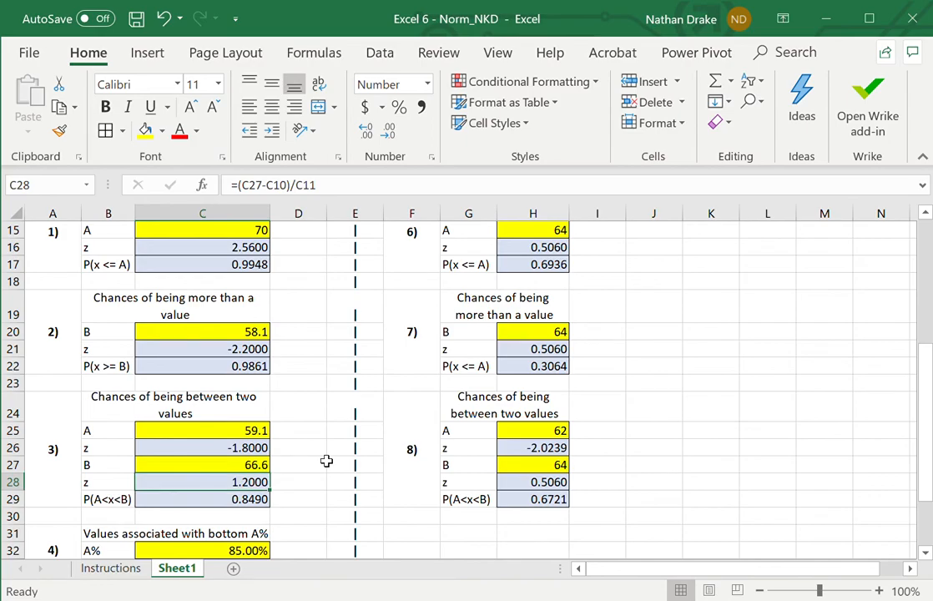
{"action": "key", "text": "Down"}
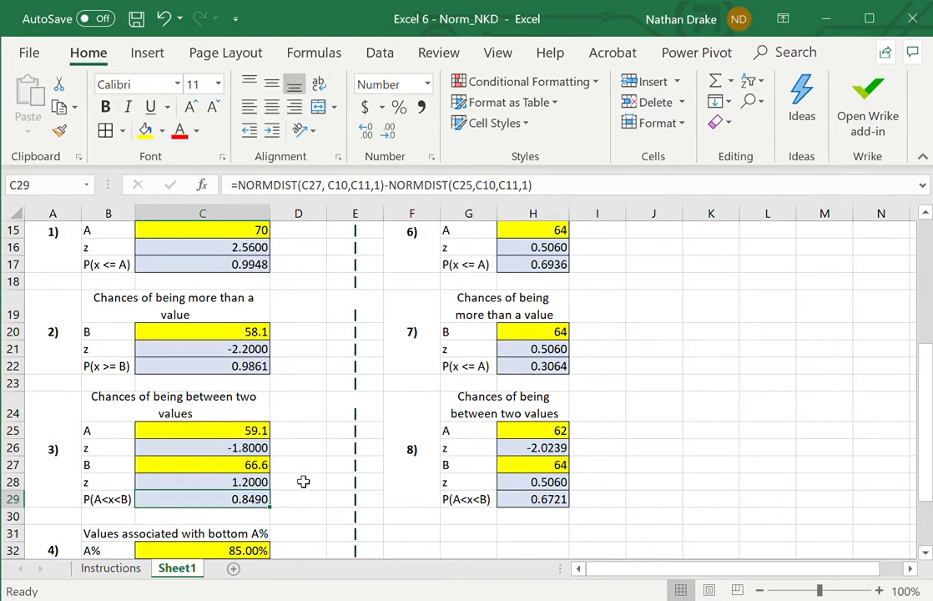
- Review the blocks for values associated with the bottom A% and the top B% in rows 31 to 37
{"action": "key", "text": "Down"}
{"action": "key", "text": "Right"}
{"action": "key", "text": "Down"}
{"action": "key", "text": "Down"}
{"action": "key", "text": "Down"}
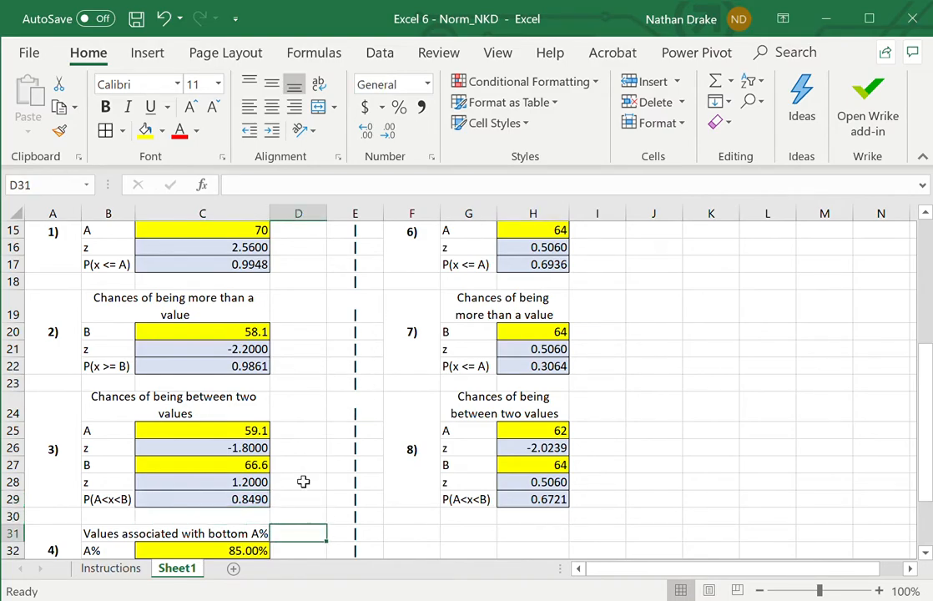
{"action": "key", "text": "Down"}
{"action": "key", "text": "Down"}
{"action": "key", "text": "Down"}
{"action": "key", "text": "Down"}
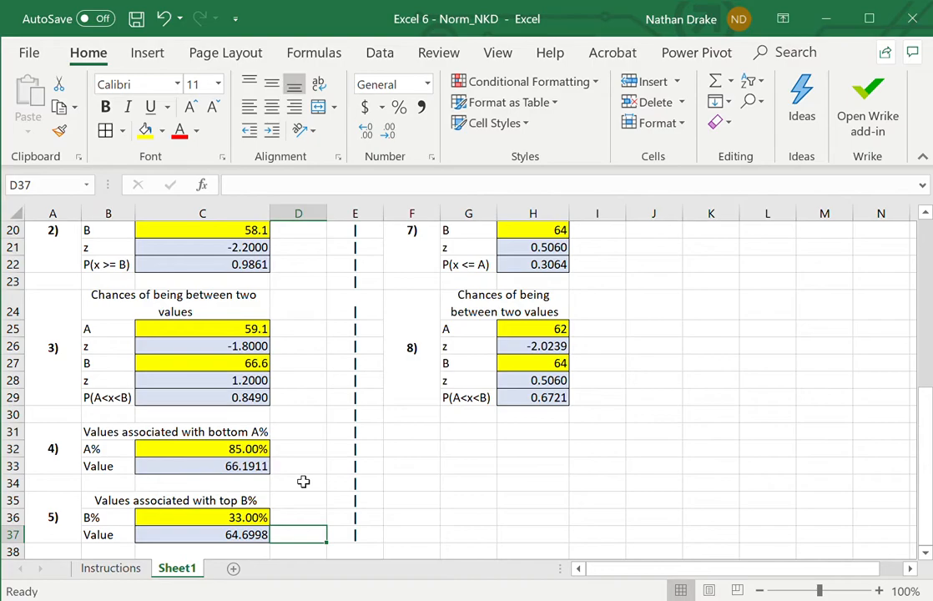
- Check the number format of the A% input in C32 and the available format choices
{"action": "left_click", "coordinate": [247, 451]}
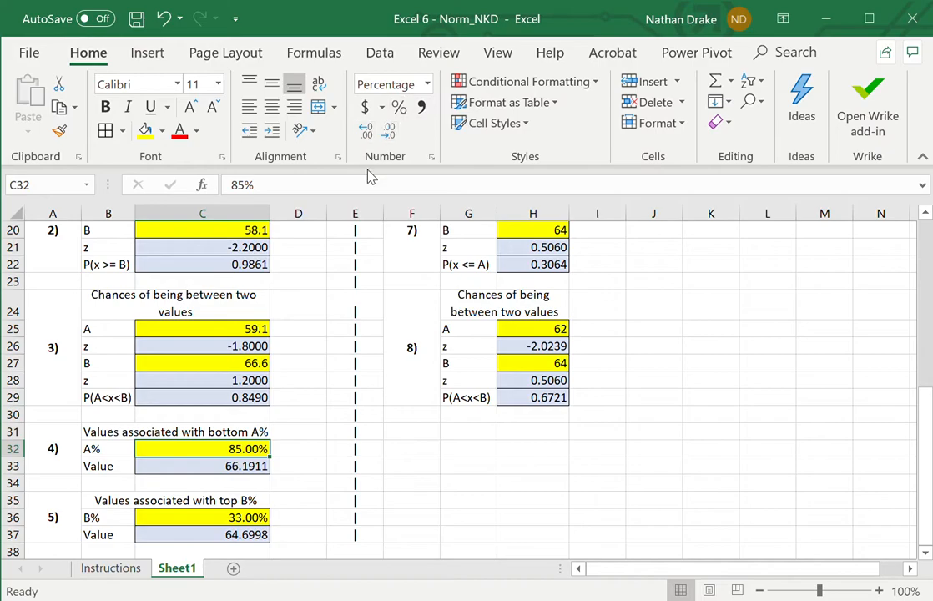
{"action": "left_click", "coordinate": [426, 90]}
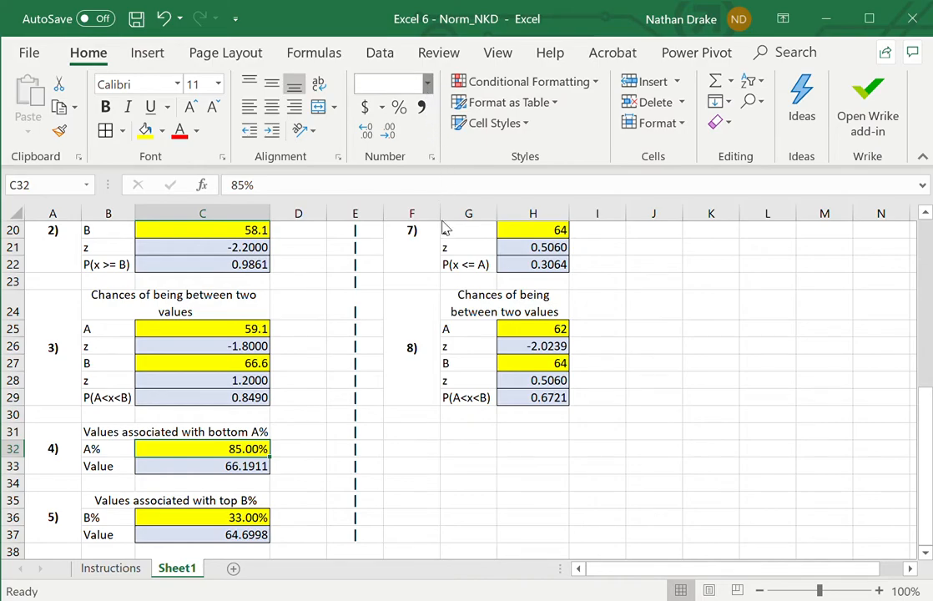
{"action": "left_click", "coordinate": [424, 406]}
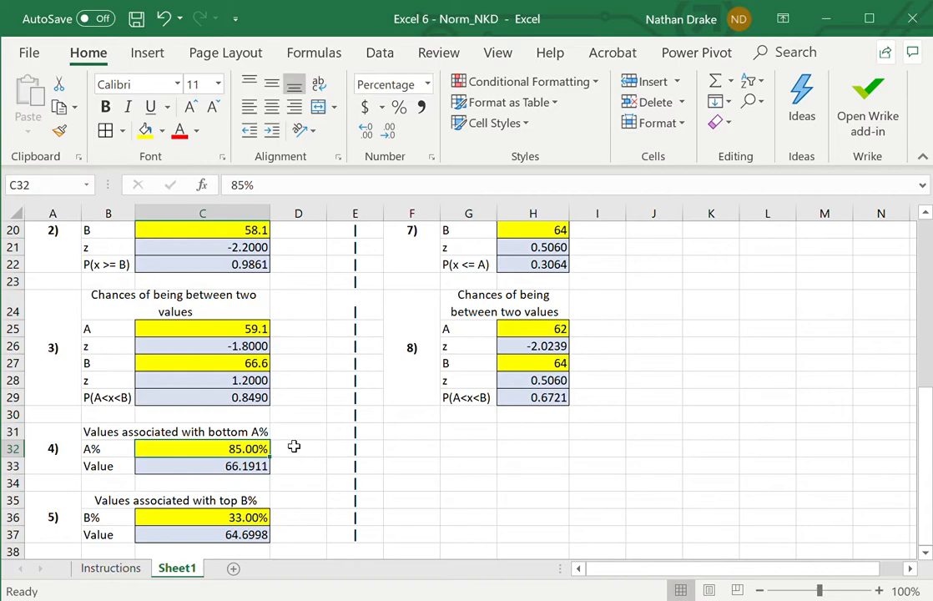
{"action": "left_click", "coordinate": [292, 455]}
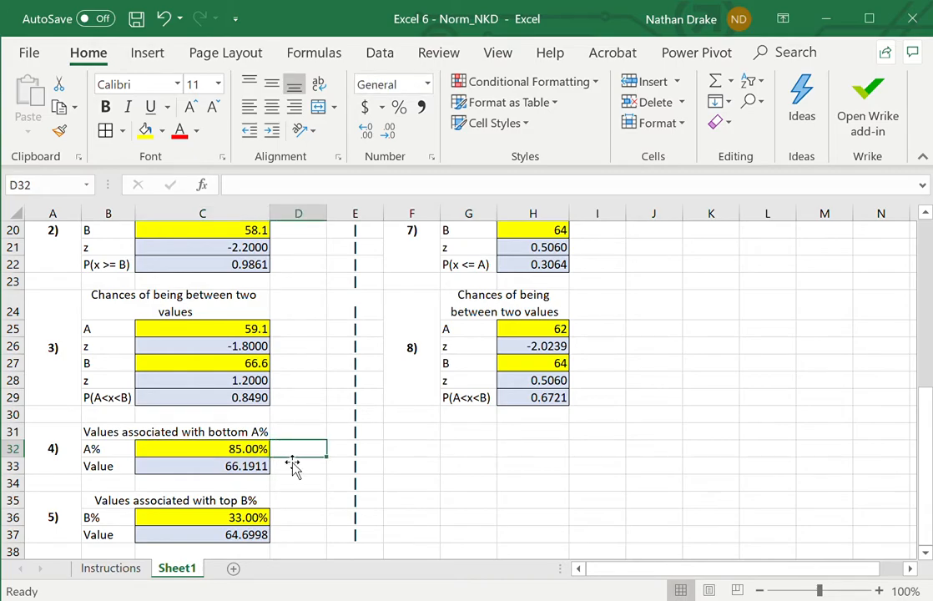
- Add one decimal place to the A% input in C32 and remove it again
{"action": "key", "text": "Left"}
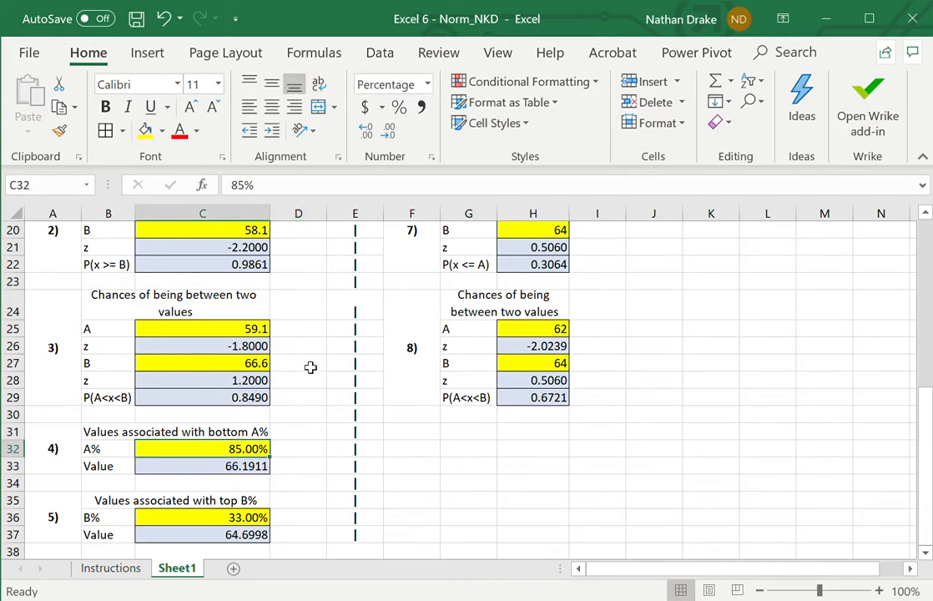
{"action": "left_click", "coordinate": [370, 133]}
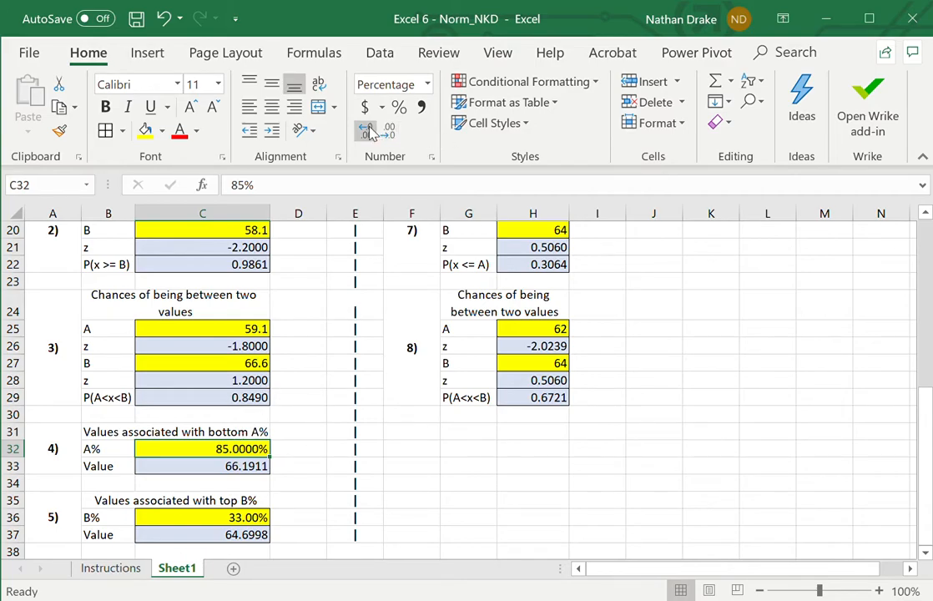
{"action": "left_click", "coordinate": [388, 135]}
{"action": "left_click", "coordinate": [389, 135]}
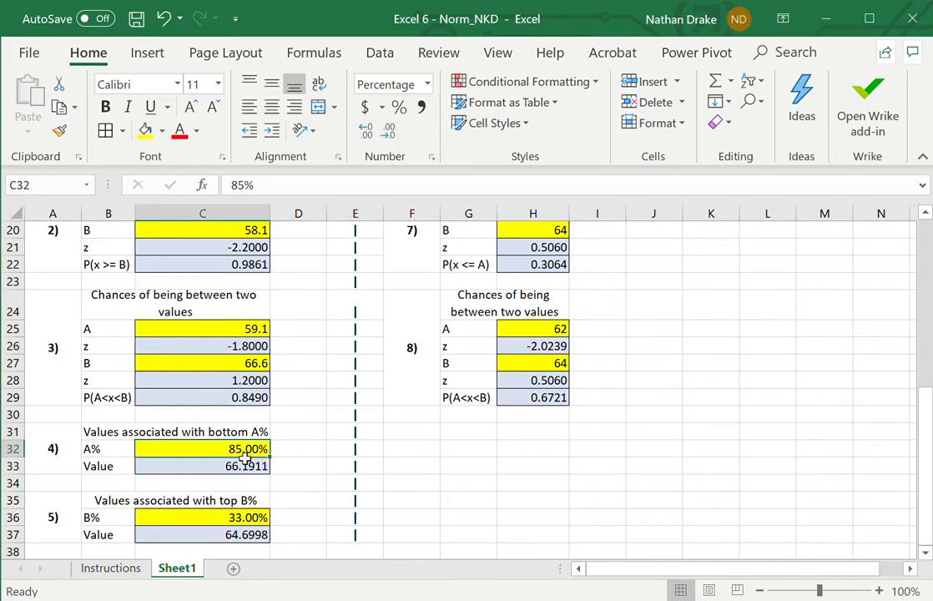
- Inspect the NORMINV formula for the bottom A% value in C33 and the cells it references
{"action": "left_click", "coordinate": [300, 457]}
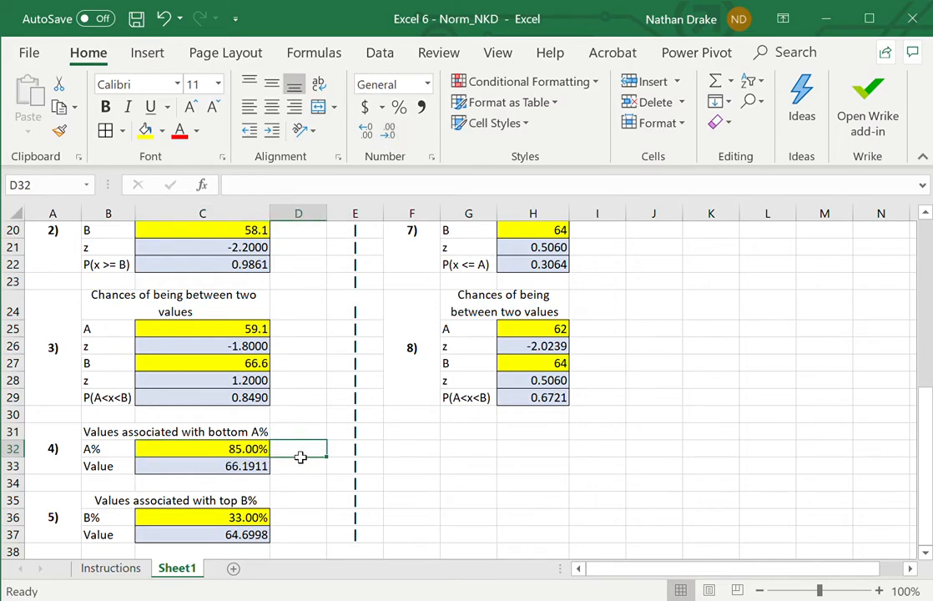
{"action": "key", "text": "Left"}
{"action": "key", "text": "Down"}
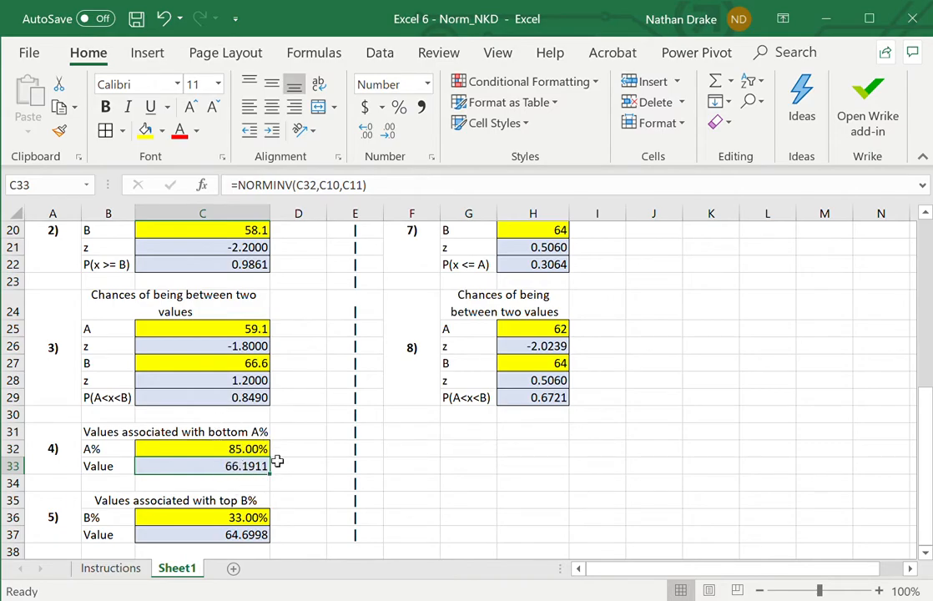
{"action": "left_click", "coordinate": [414, 195]}
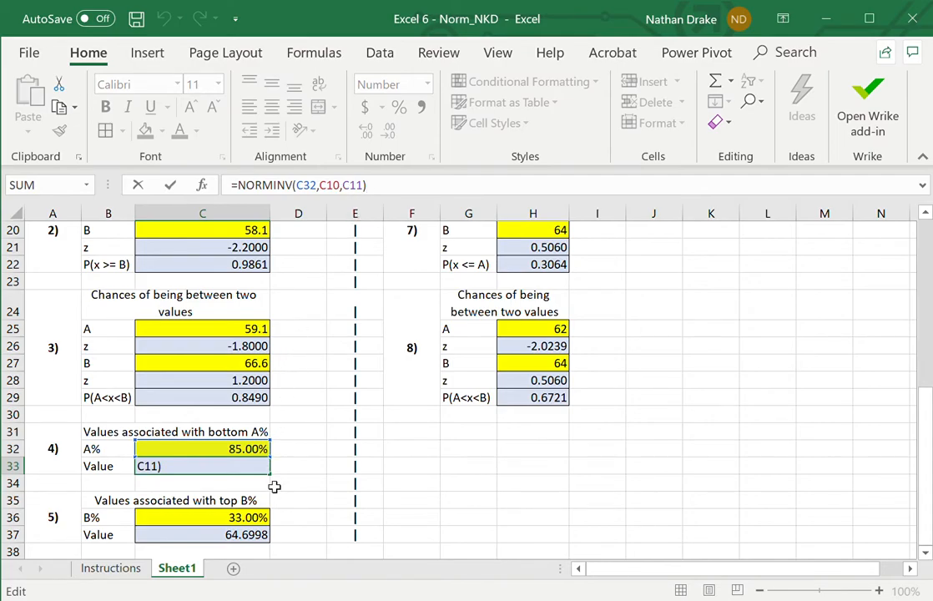
{"action": "key", "text": "Return"}
- Set the A% input in C32 to 5%
{"action": "key", "text": "Up"}
{"action": "key", "text": "Up"}
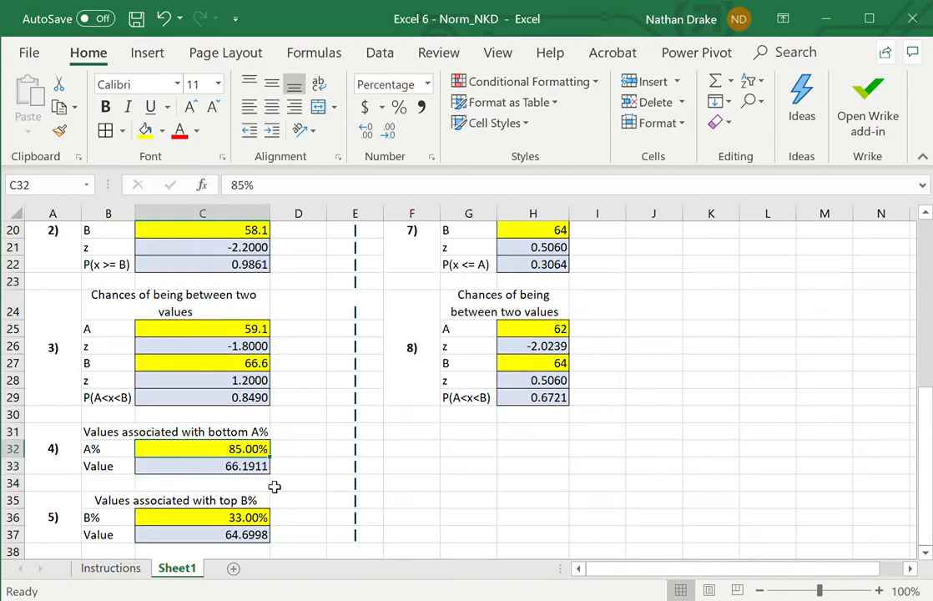
{"action": "left_click", "coordinate": [252, 188]}
{"action": "key", "text": "BackSpace"}
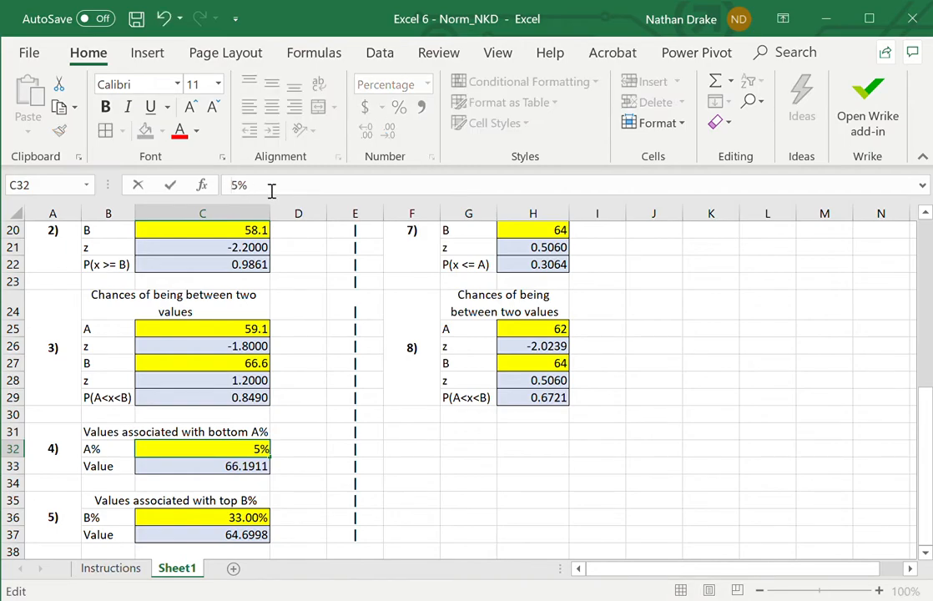
{"action": "key", "text": "Return"}
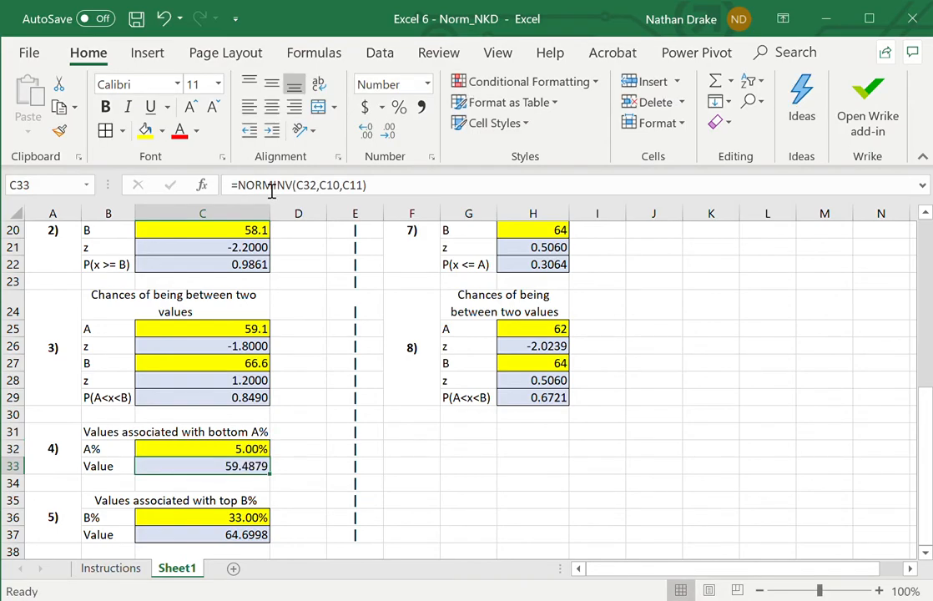
- Review the mean and standard deviation inputs in C10:C11 and the probability blocks below them
{"action": "left_click", "coordinate": [311, 317]}
{"action": "key", "text": "Up"}
{"action": "key", "text": "Up"}
{"action": "key", "text": "Up"}
{"action": "key", "text": "Up"}
{"action": "key", "text": "Up"}
{"action": "key", "text": "Up"}
{"action": "key", "text": "Up"}
{"action": "key", "text": "Up"}
{"action": "key", "text": "Up"}
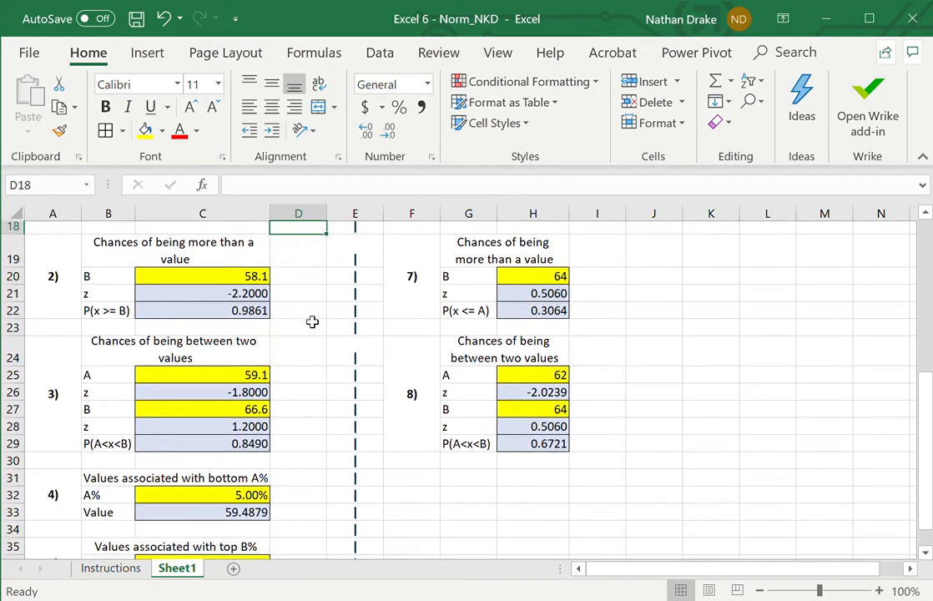
{"action": "key", "text": "Up"}
{"action": "key", "text": "Up"}
{"action": "key", "text": "Up"}
{"action": "key", "text": "Up"}
{"action": "key", "text": "Up"}
{"action": "key", "text": "Up"}
{"action": "key", "text": "Up"}
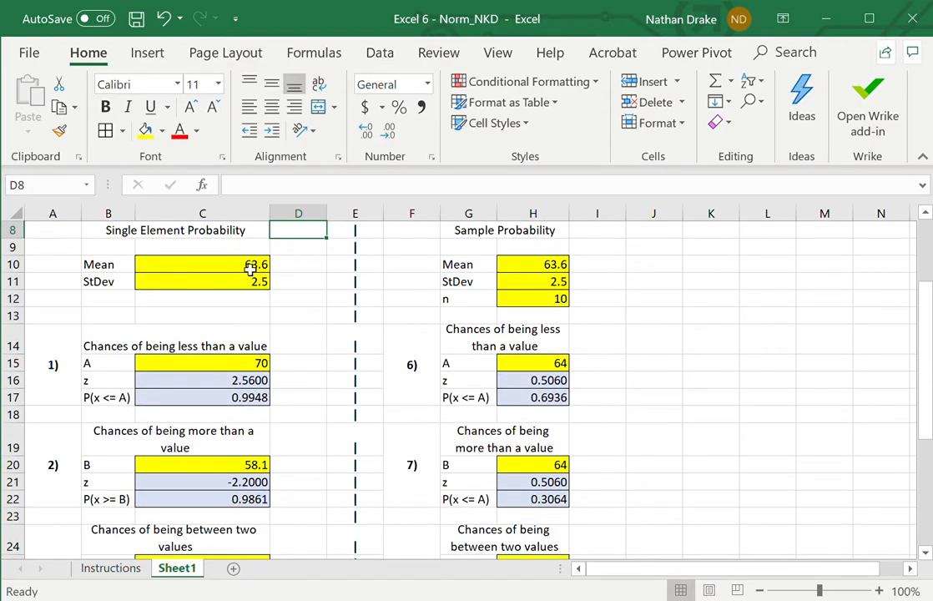
{"action": "key", "text": "Down"}
{"action": "key", "text": "Down"}
{"action": "key", "text": "Down"}
{"action": "key", "text": "Down"}
{"action": "key", "text": "Down"}
{"action": "key", "text": "Down"}
{"action": "key", "text": "Down"}
{"action": "key", "text": "Down"}
{"action": "key", "text": "Down"}
{"action": "key", "text": "Down"}
{"action": "key", "text": "Down"}
{"action": "key", "text": "Down"}
{"action": "key", "text": "Down"}
{"action": "key", "text": "Down"}
{"action": "key", "text": "Down"}
{"action": "key", "text": "Down"}
{"action": "key", "text": "Down"}
{"action": "key", "text": "Down"}
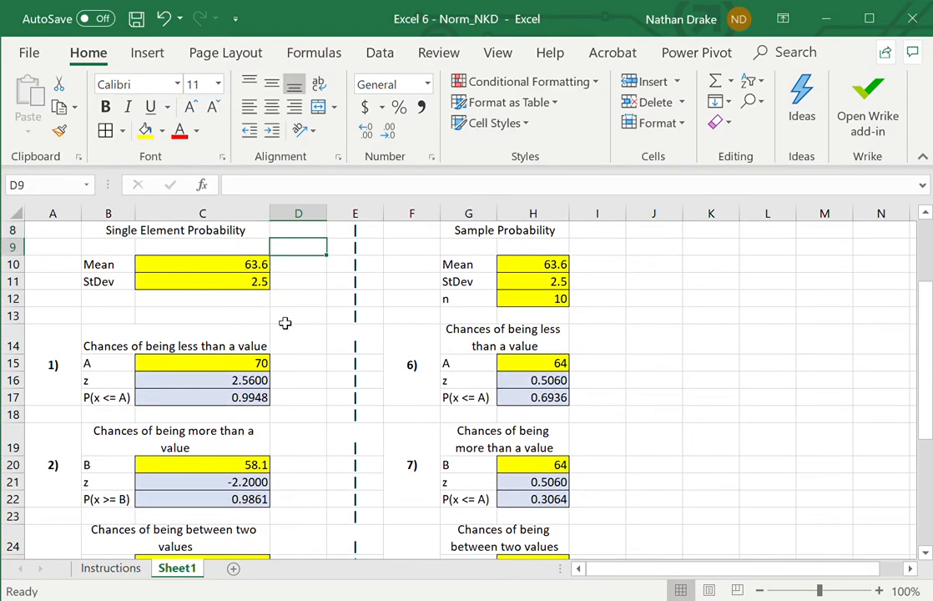
{"action": "key", "text": "Down"}
{"action": "key", "text": "Down"}
{"action": "key", "text": "Down"}
{"action": "key", "text": "Down"}
{"action": "key", "text": "Down"}
{"action": "key", "text": "Down"}
{"action": "key", "text": "Down"}
{"action": "key", "text": "Down"}
{"action": "key", "text": "Down"}
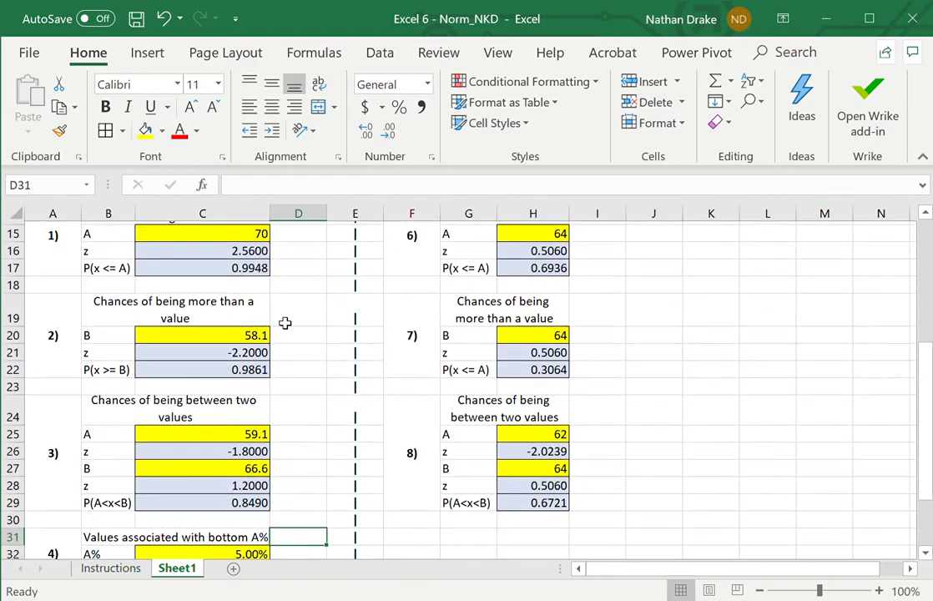
- Recheck the value formula in C33 and the A% input in C32
{"action": "key", "text": "Up"}
{"action": "key", "text": "Up"}
{"action": "key", "text": "Left"}
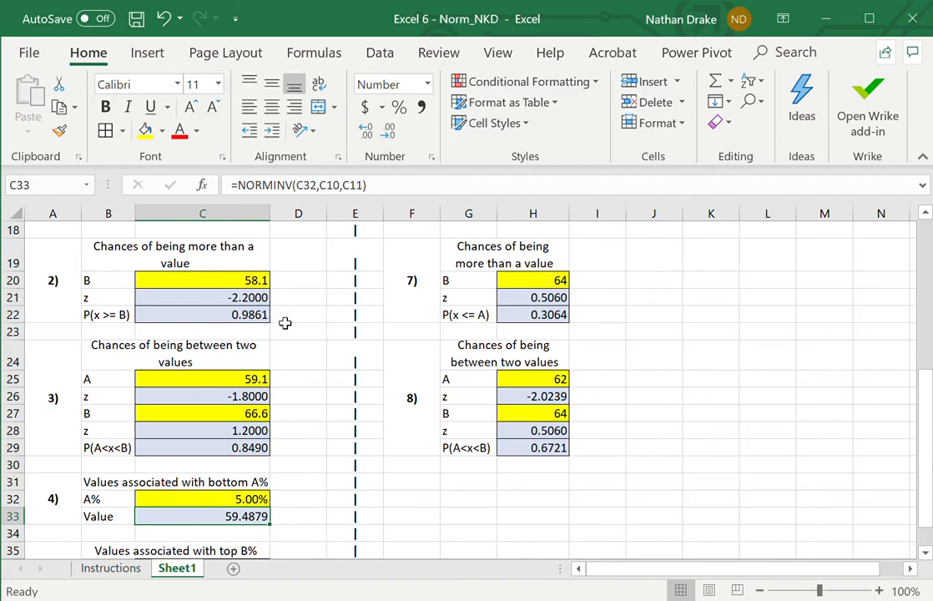
{"action": "key", "text": "Up"}
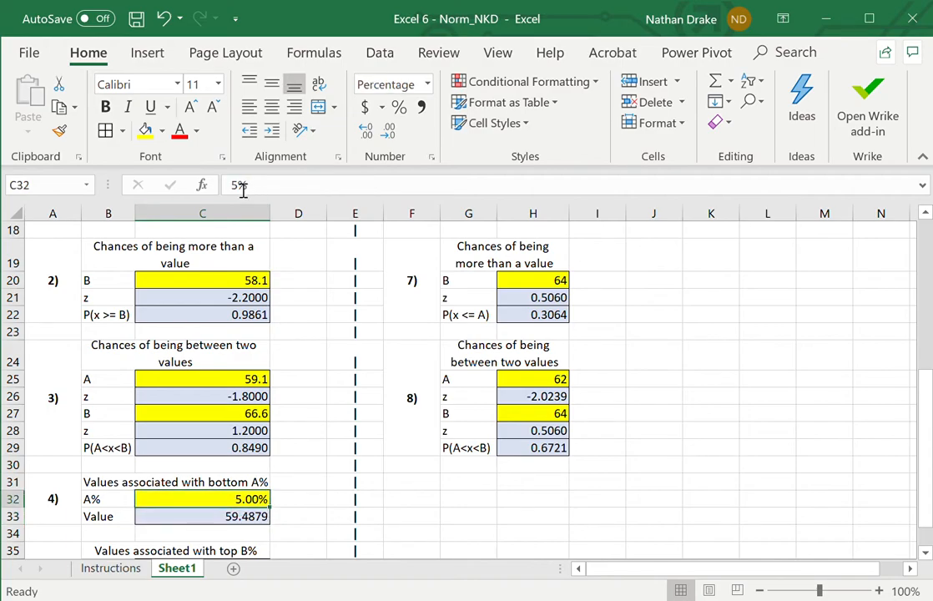
- Examine the top B% block in rows 35 to 37, including the B% input in C36 and the value formula in C37
{"action": "key", "text": "Down"}
{"action": "key", "text": "Down"}
{"action": "key", "text": "Down"}
{"action": "key", "text": "Down"}
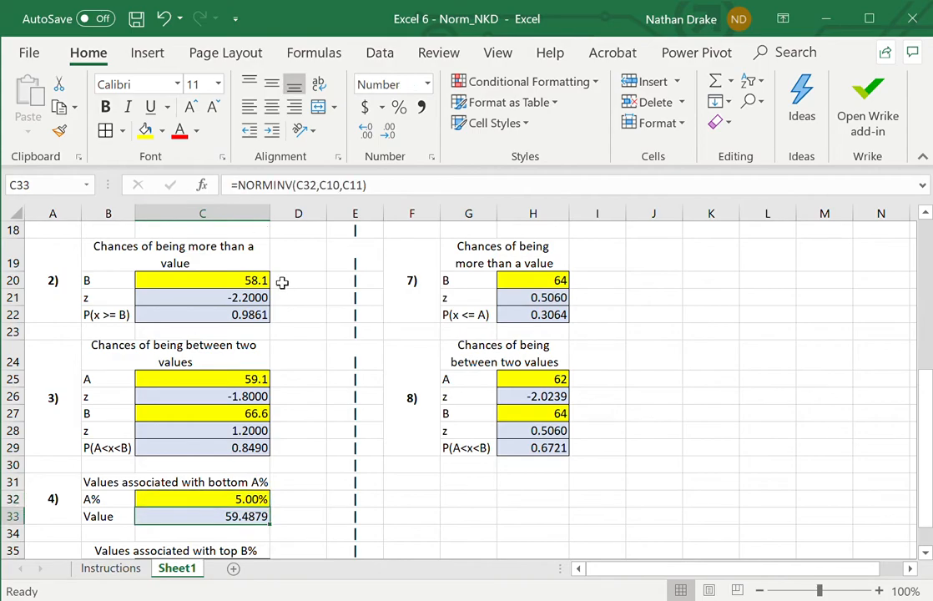
{"action": "key", "text": "Down"}
{"action": "key", "text": "Up"}
{"action": "key", "text": "Up"}
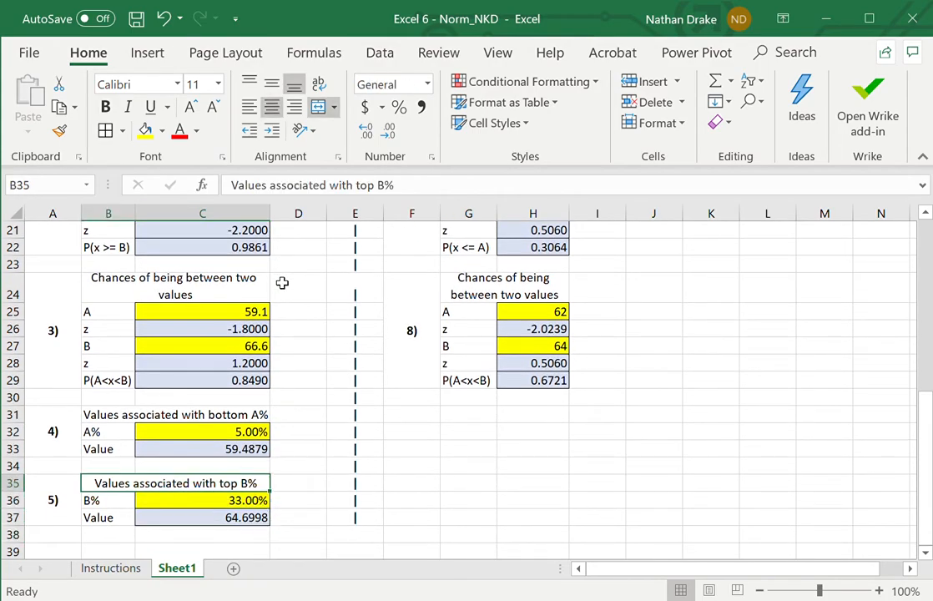
{"action": "key", "text": "Down"}
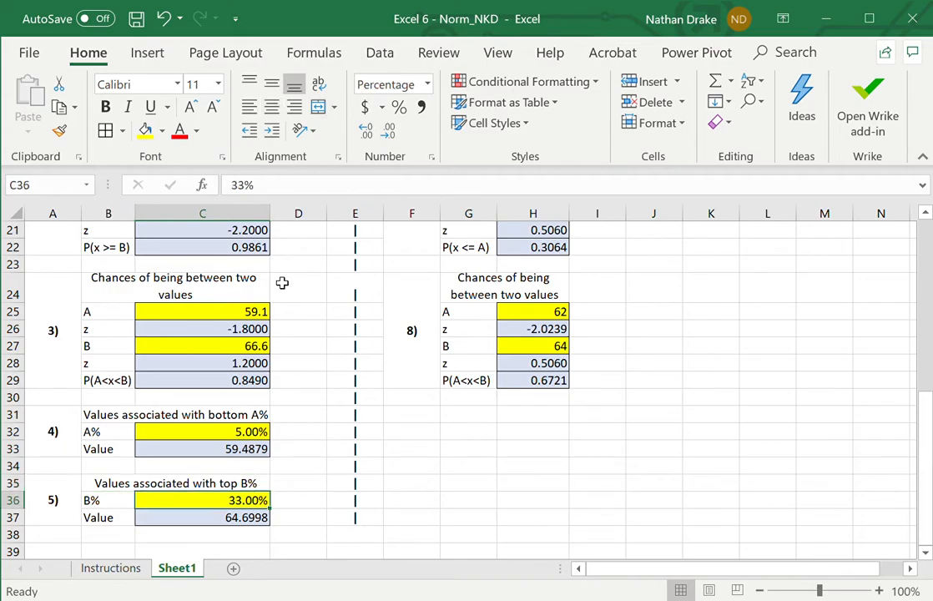
{"action": "key", "text": "Down"}
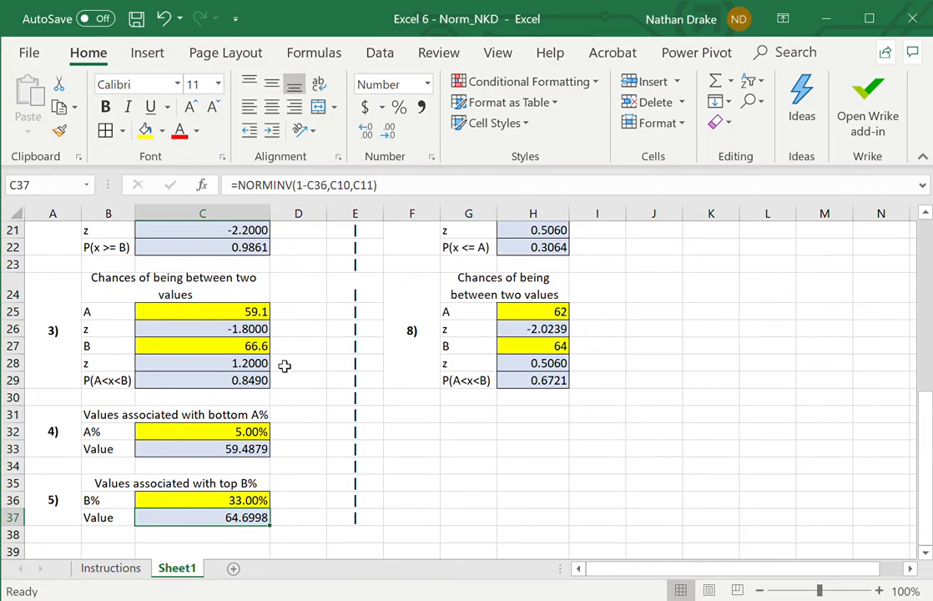
- Trace the references of the NORMINV formula in C37 to the B% input in C36 and the mean and StDev in C10:C11
{"action": "left_click", "coordinate": [250, 501]}
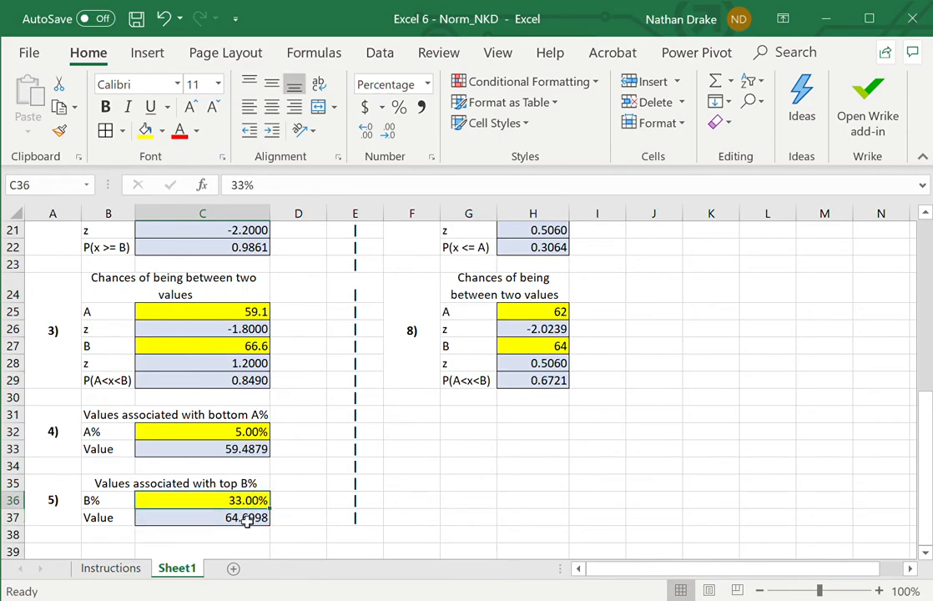
{"action": "left_click", "coordinate": [245, 516]}
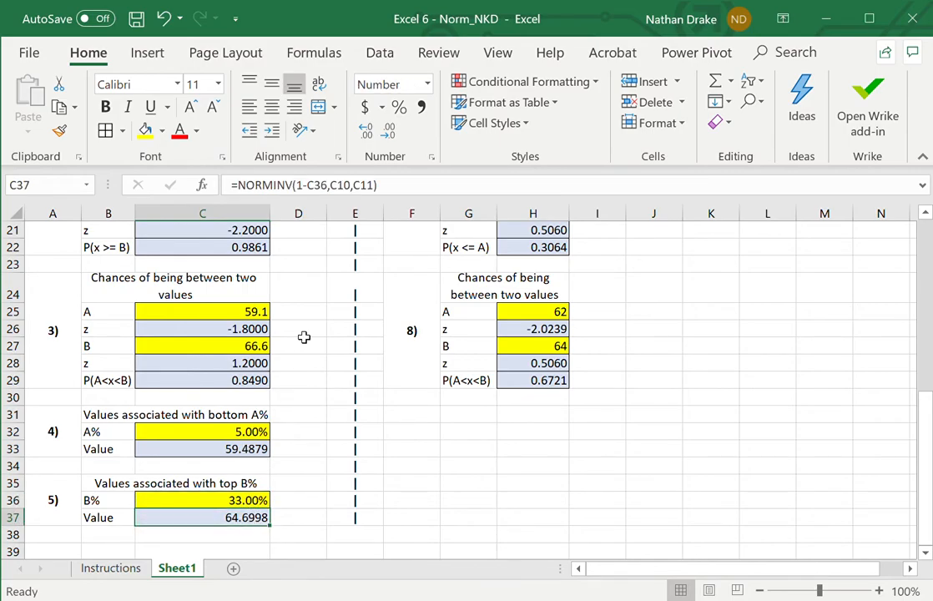
{"action": "left_click", "coordinate": [391, 186]}
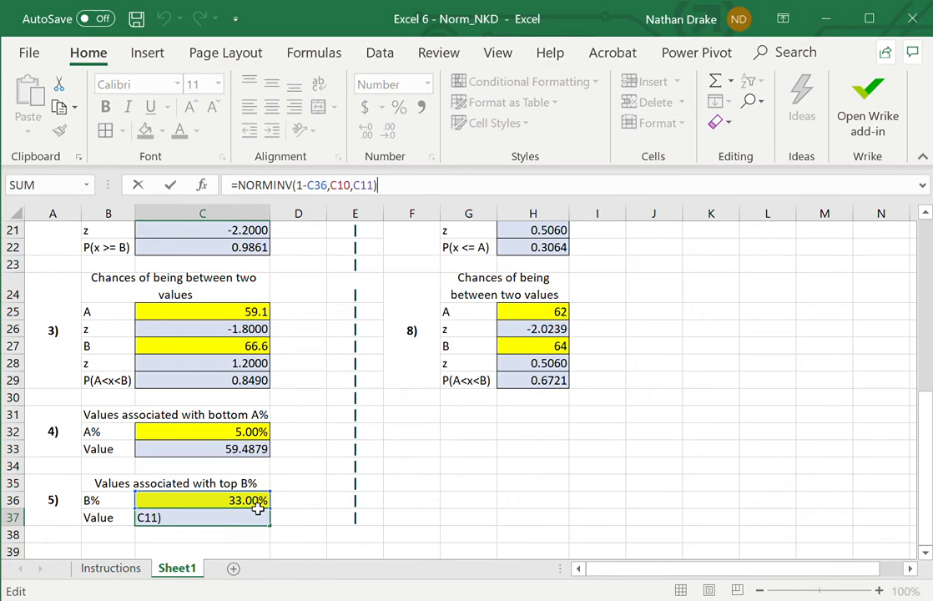
{"action": "left_click_drag", "start_coordinate": [925, 448], "coordinate": [908, 285]}
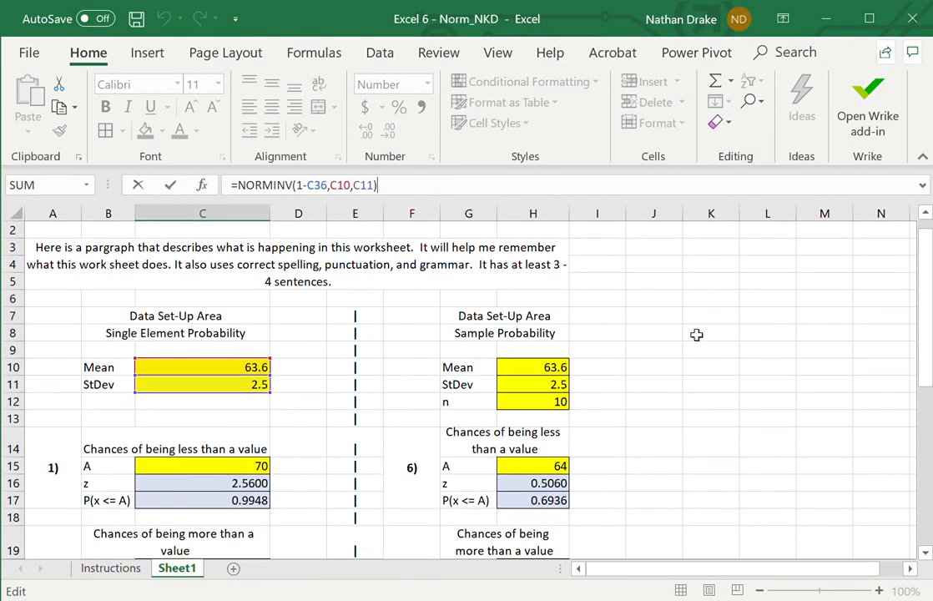